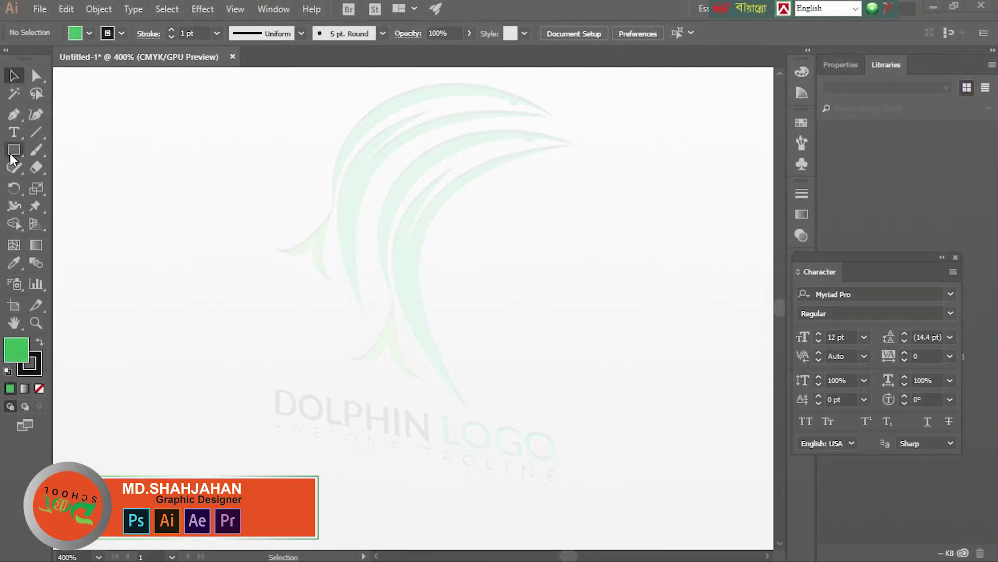
Draw a green circle at the page centre and remove its outline
mouse_move(14, 149)
mouse_down()
mouse_move(60, 197)
mouse_move(92, 209)
mouse_up()
drag(358, 229, 519, 407)
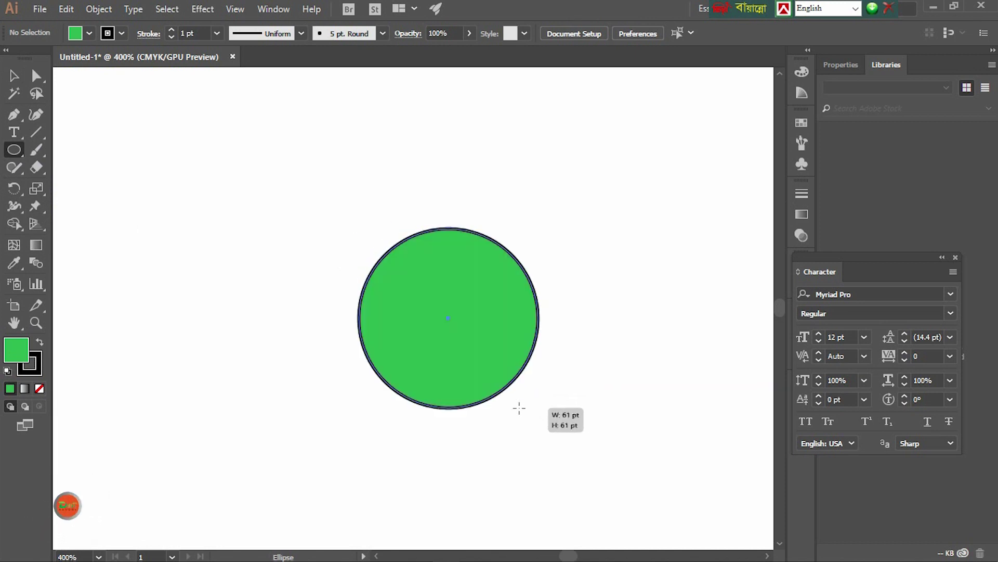
click(120, 34)
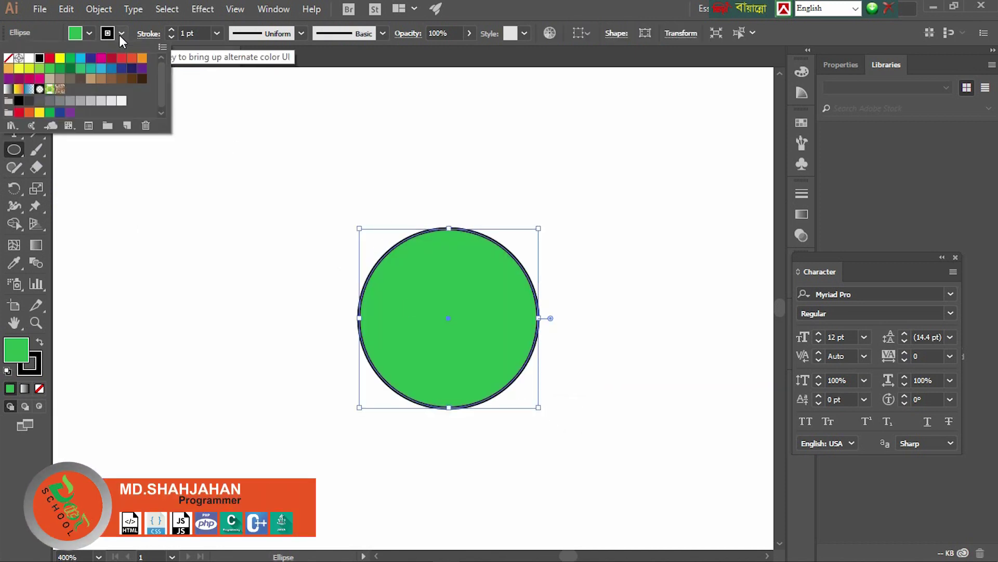
click(123, 36)
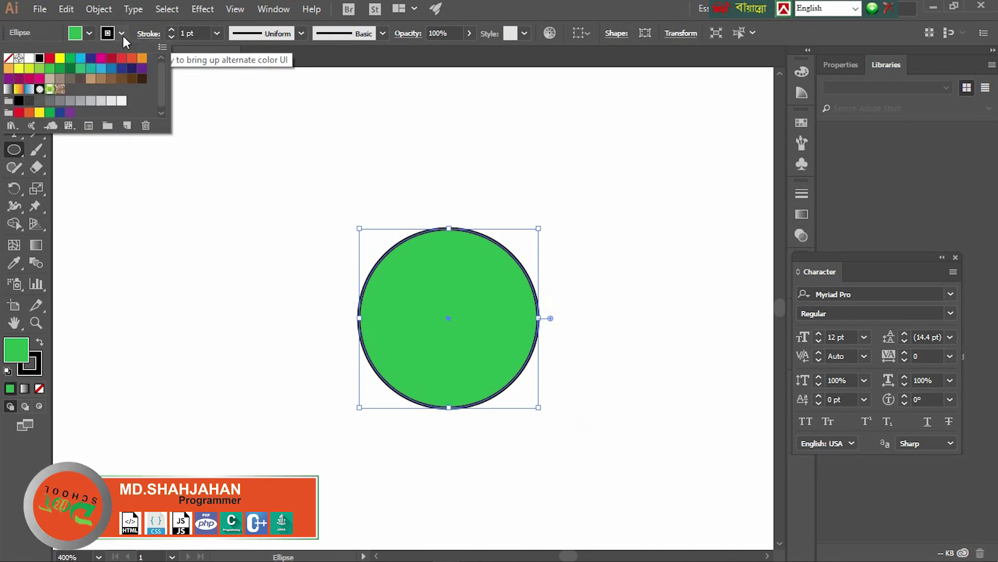
click(8, 58)
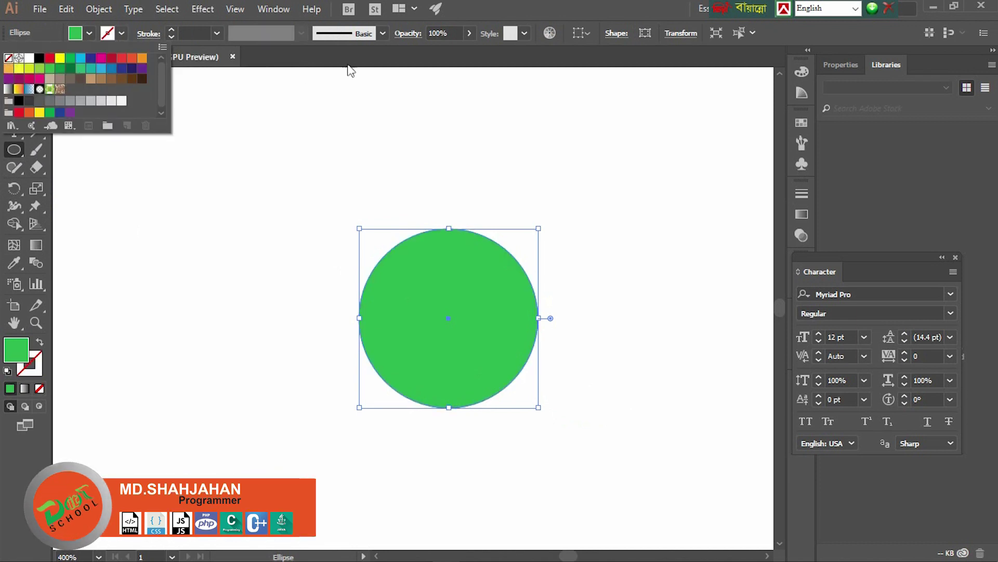
click(379, 62)
click(14, 75)
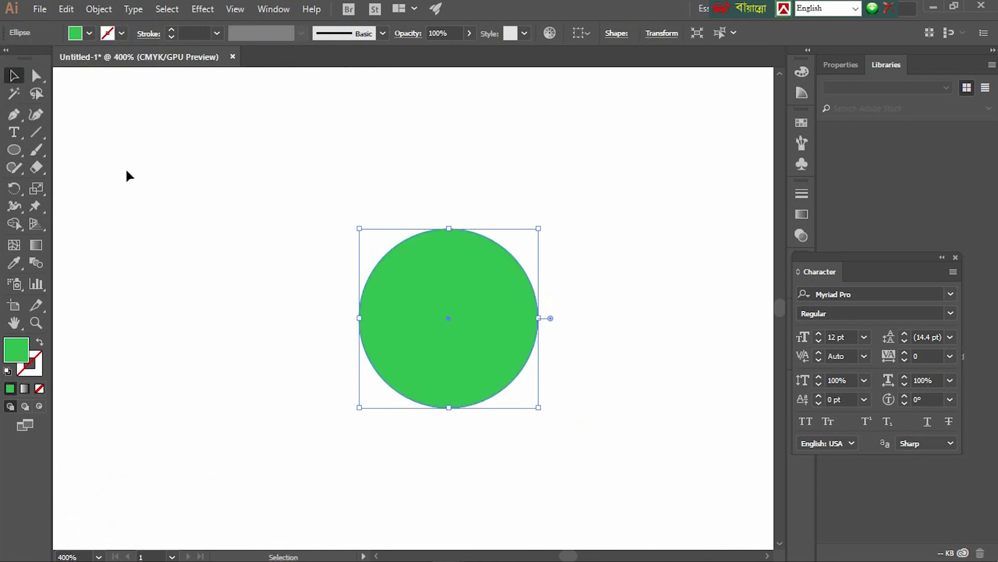
Paste a copy of the circle in front, offset it down-right, and enlarge it
key(ctrl+c)
drag(449, 298, 460, 302)
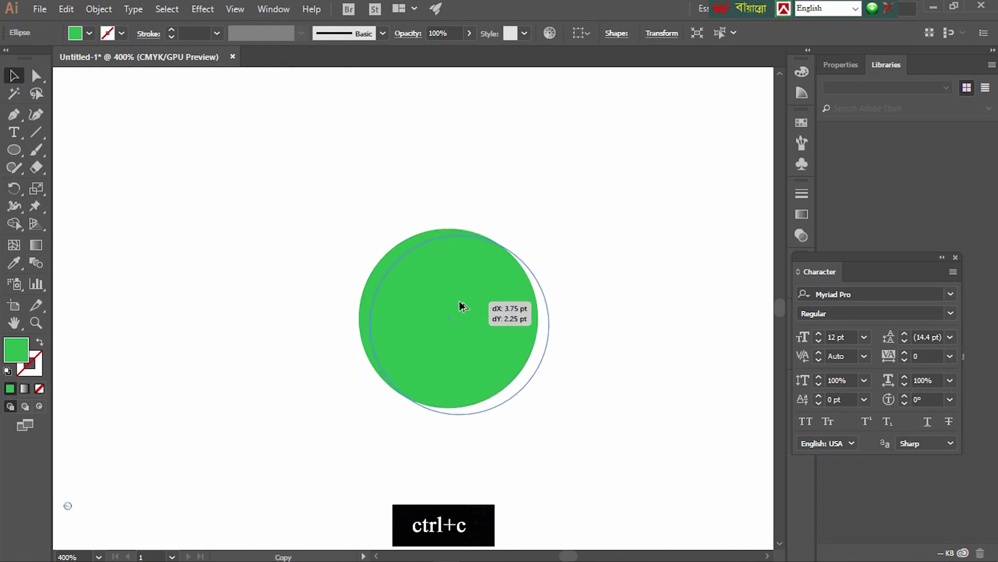
key(ctrl+f)
drag(460, 301, 463, 299)
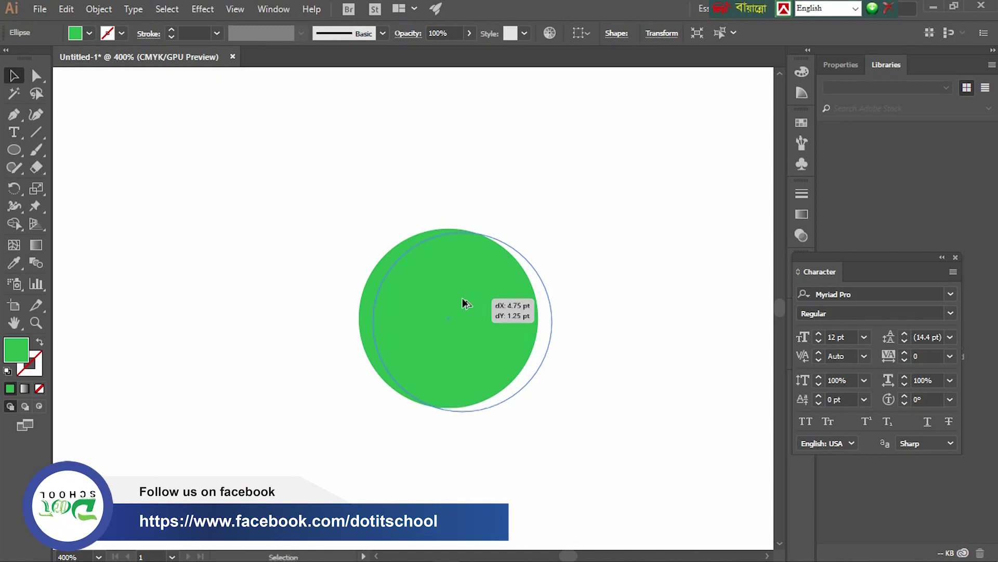
drag(466, 303, 506, 311)
key(ctrl+t)
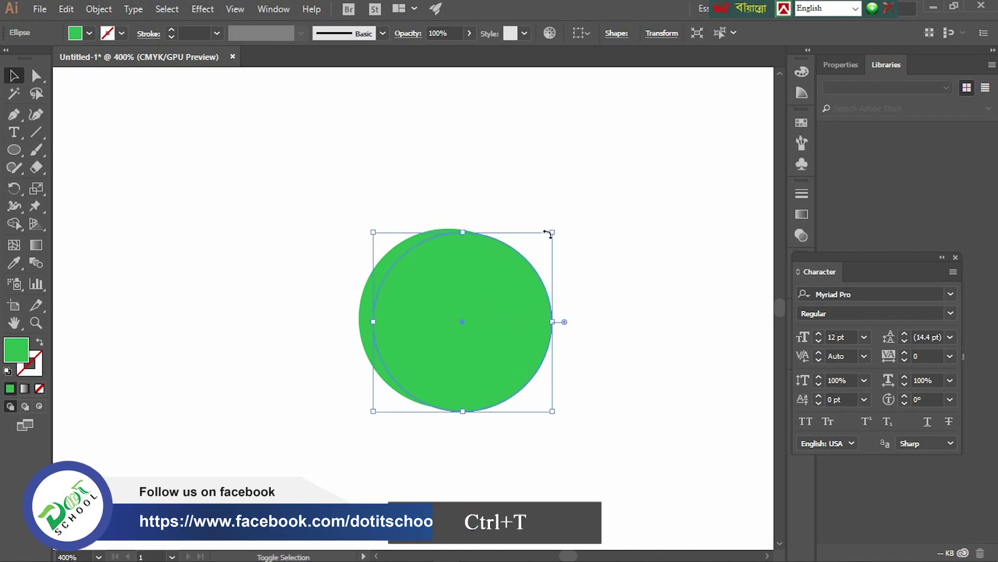
drag(547, 234, 562, 225)
mouse_move(498, 312)
mouse_down()
mouse_move(497, 324)
mouse_move(670, 211)
mouse_up()
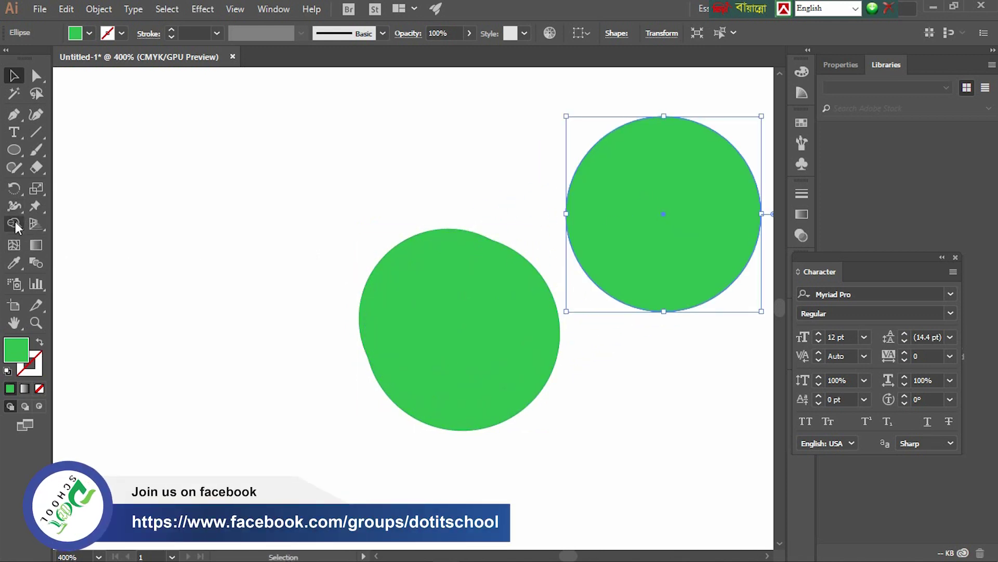
Remove the overlap with Shape Builder to leave a thin crescent
drag(392, 313, 412, 358)
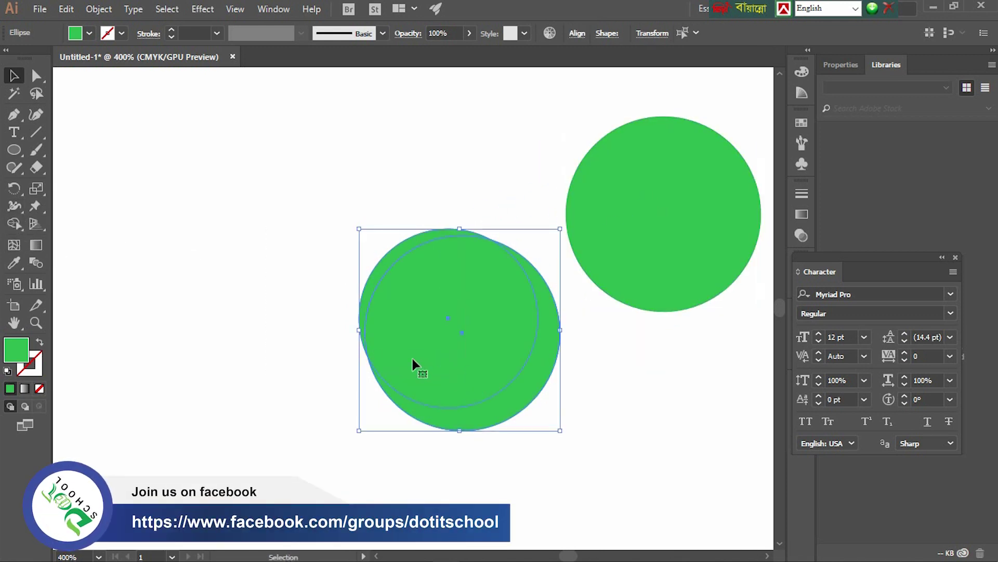
click(15, 224)
mouse_move(585, 418)
mouse_down()
mouse_move(525, 391)
mouse_move(517, 374)
mouse_up()
click(14, 76)
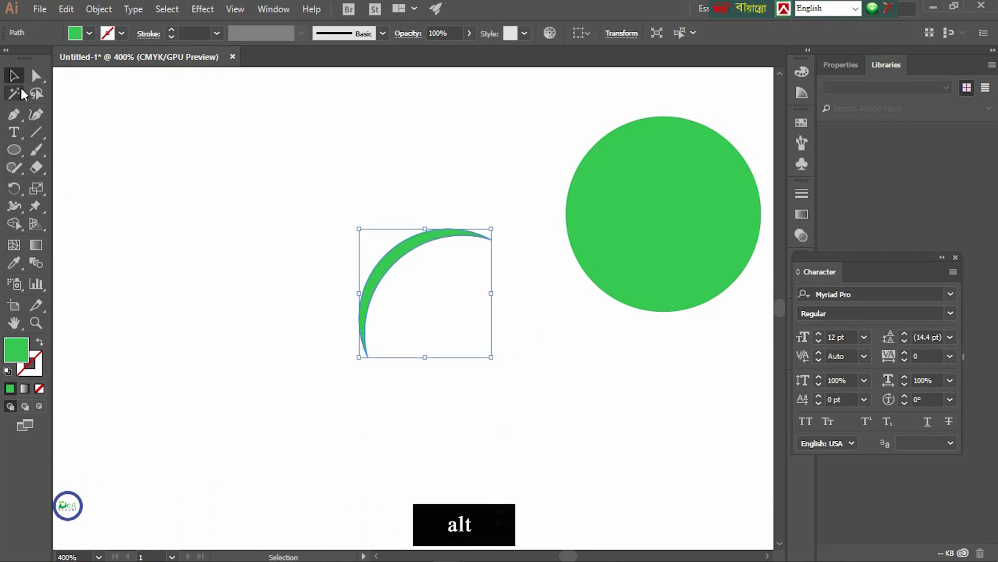
click(432, 319)
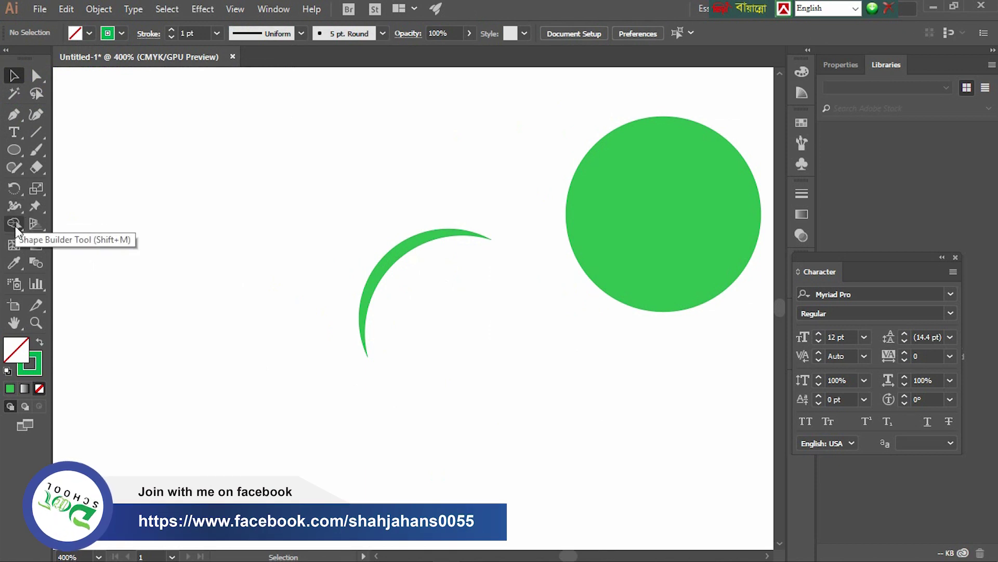
Draw a curved Pen path inside the crescent from its upper tip toward the lower tip
click(14, 114)
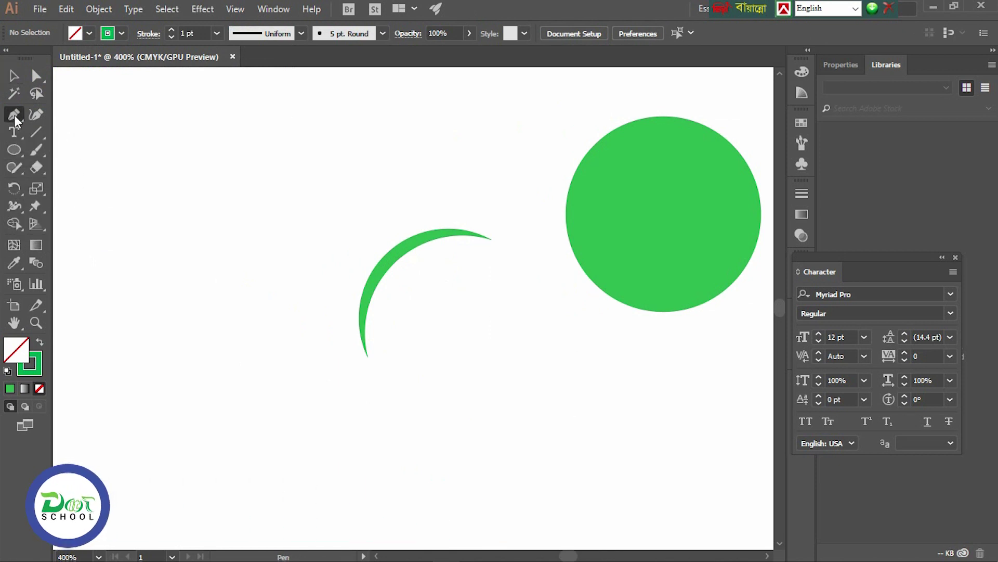
click(492, 252)
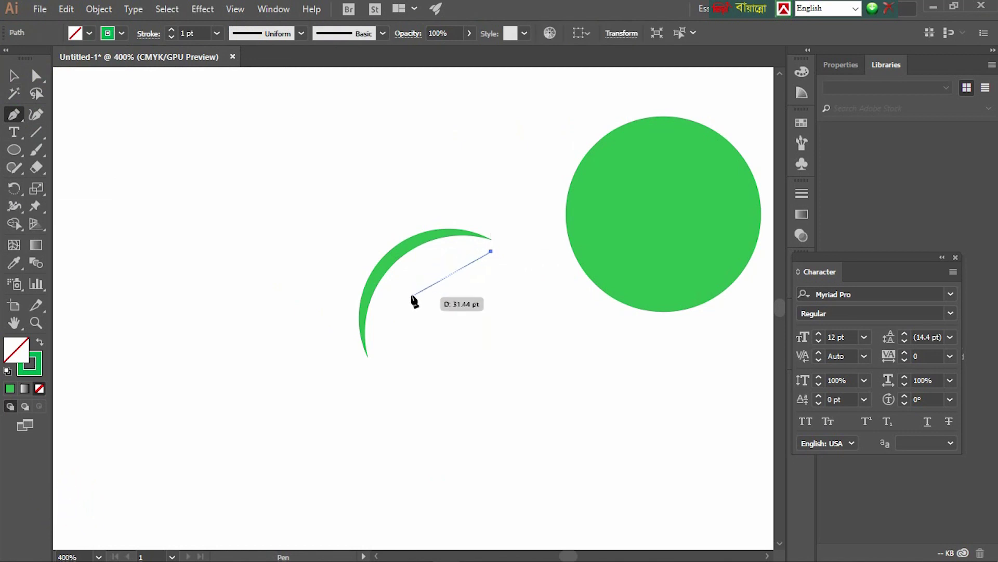
scroll(408, 384, down, 3)
mouse_move(412, 334)
mouse_down()
mouse_move(446, 369)
mouse_move(502, 508)
mouse_up()
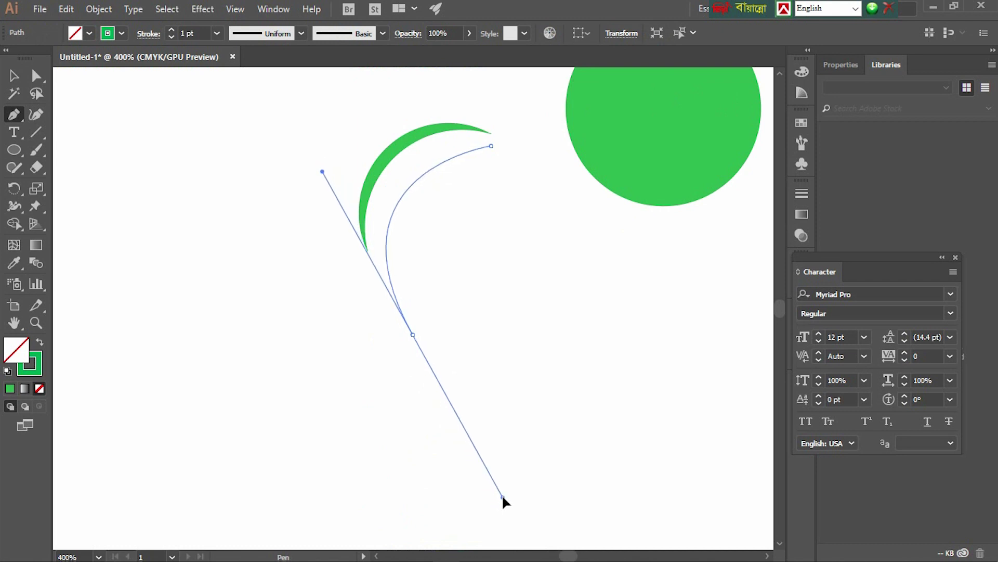
drag(502, 508, 502, 496)
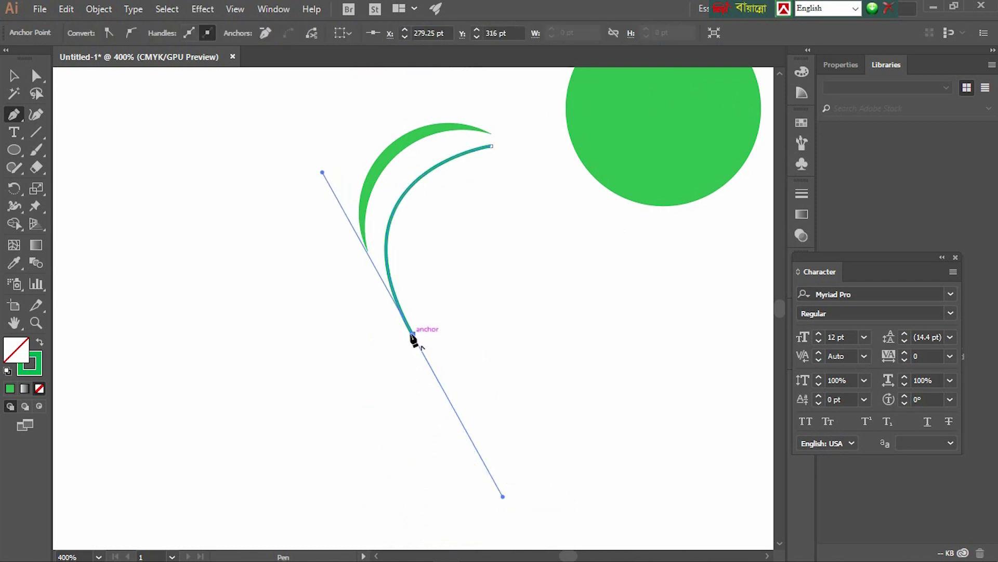
drag(451, 144, 513, 88)
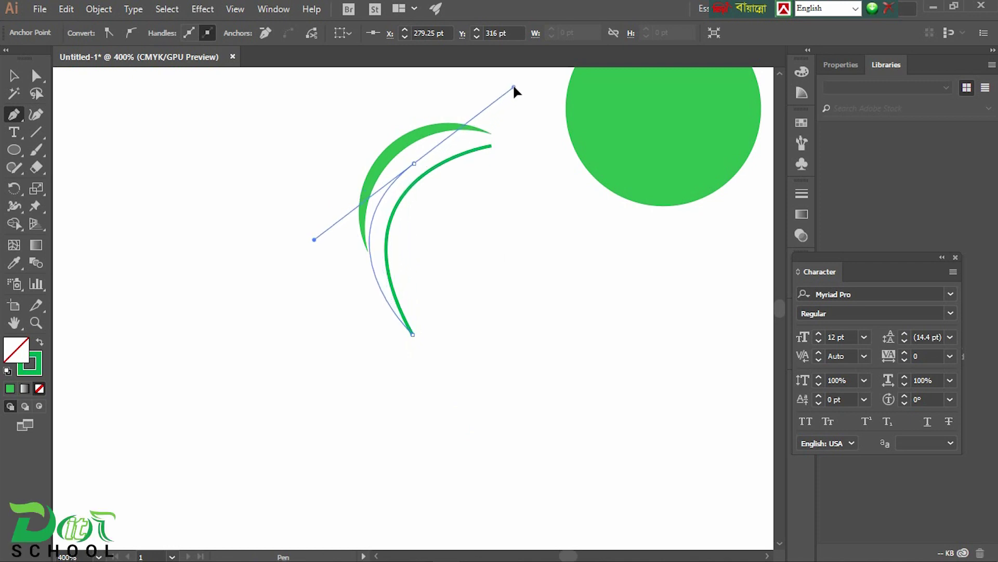
scroll(514, 78, up, 5)
mouse_move(513, 88)
mouse_down()
mouse_move(493, 156)
mouse_move(516, 271)
mouse_up()
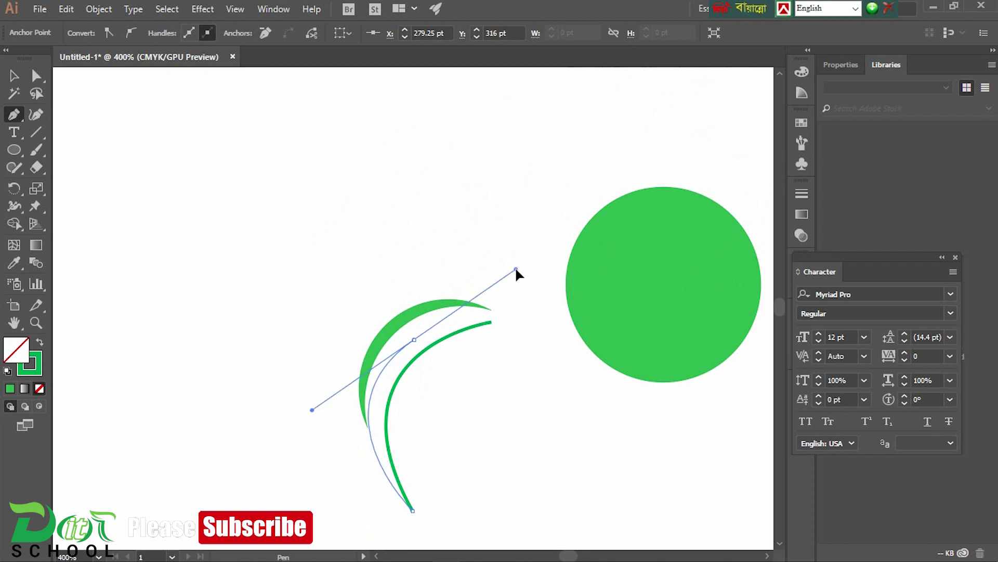
drag(517, 270, 516, 269)
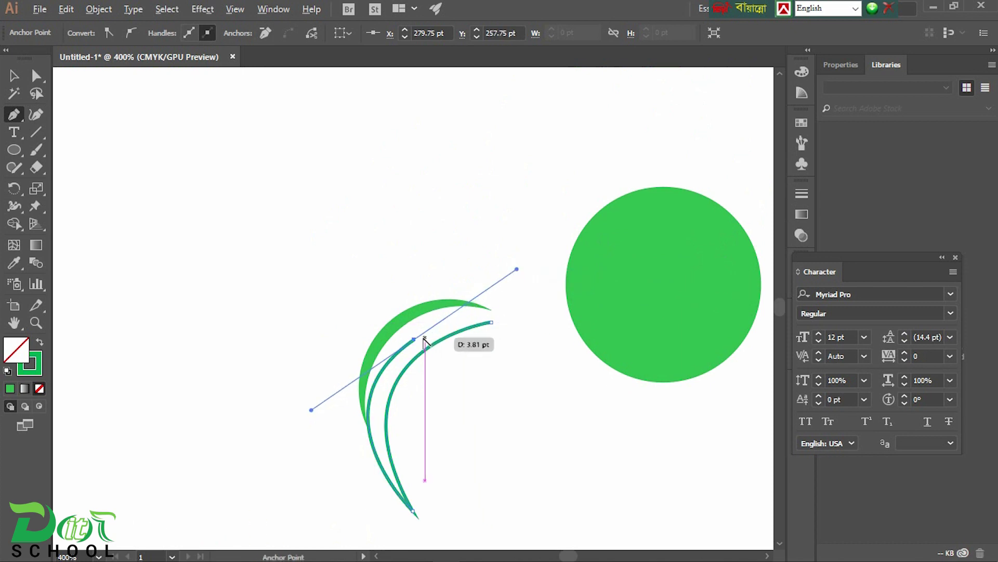
Reshape the inner curve's anchors and handles, then make it green-filled
click(387, 427)
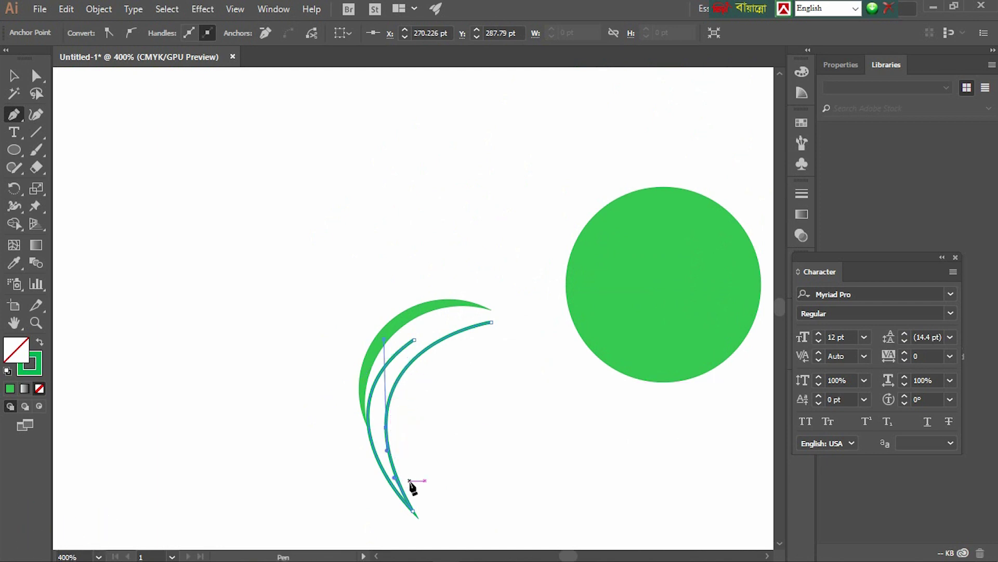
key(ctrl)
drag(404, 406, 378, 407)
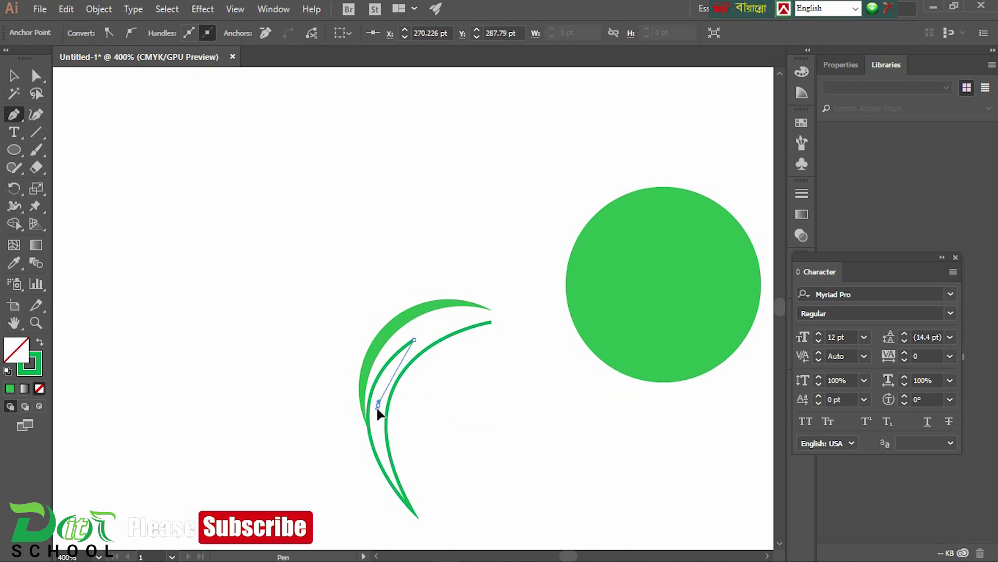
drag(376, 444, 380, 428)
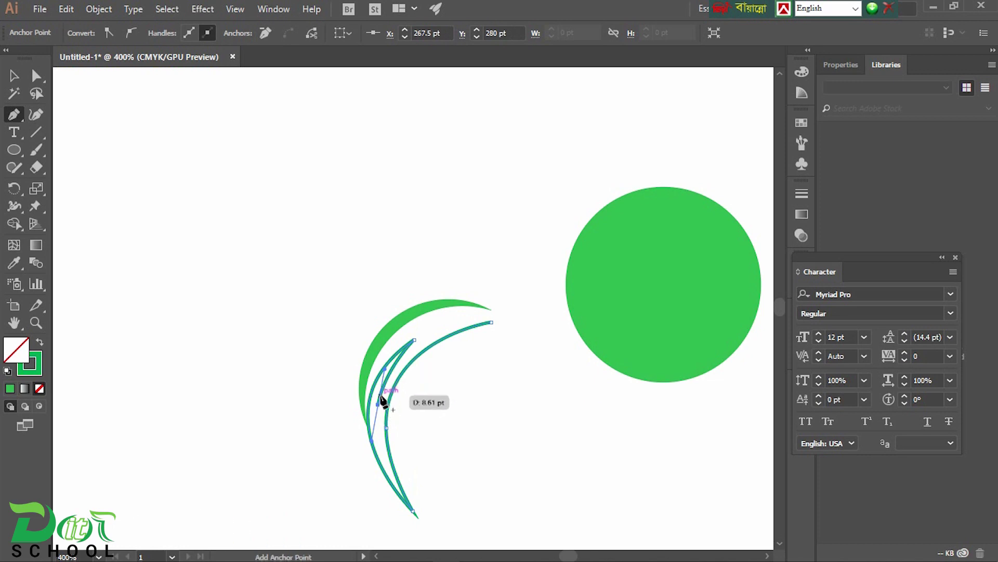
mouse_move(378, 405)
mouse_down()
mouse_move(459, 326)
mouse_move(491, 322)
mouse_up()
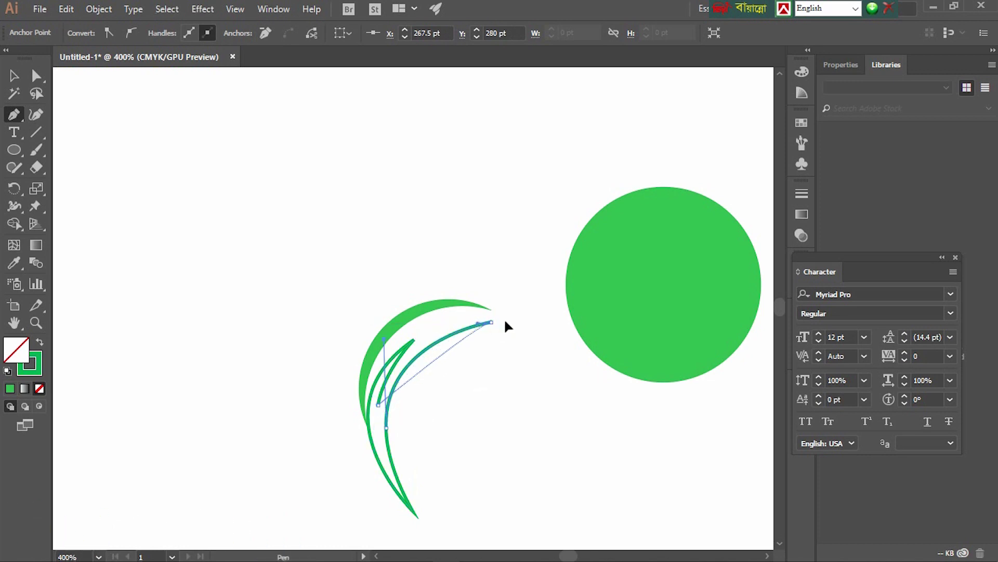
drag(556, 346, 590, 319)
ctrl+click(491, 324)
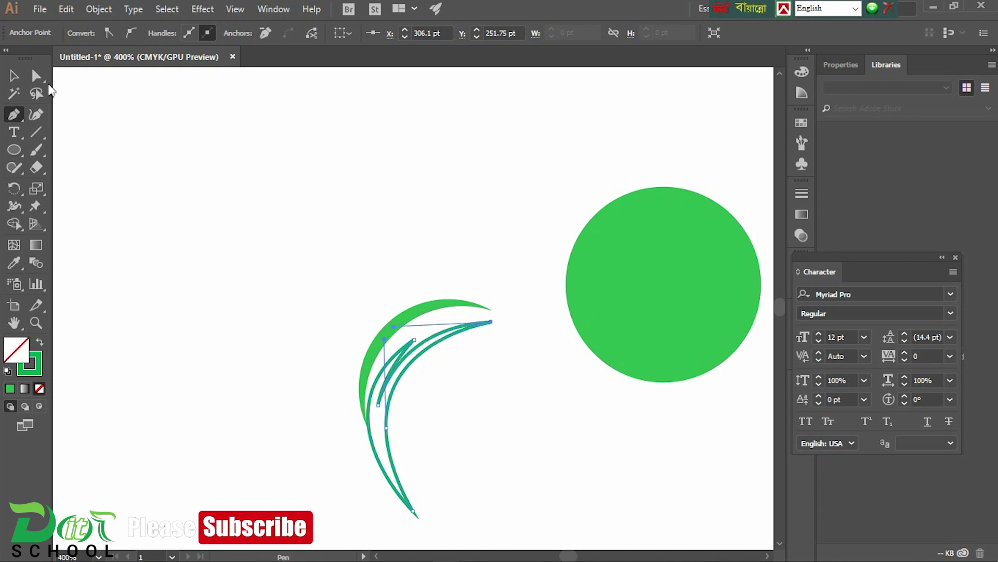
key(v)
click(40, 342)
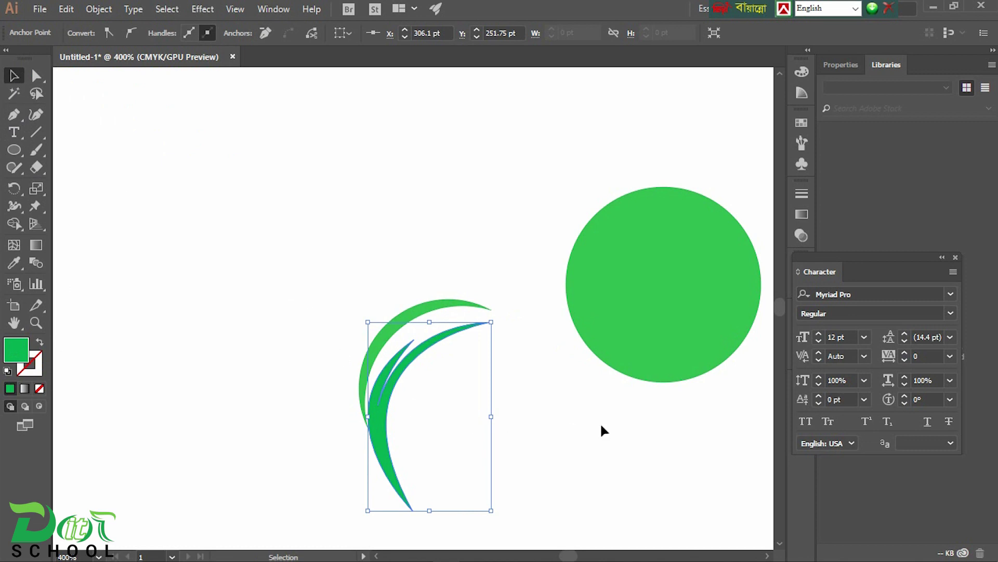
Move the inner green curve into place inside the crescent
click(533, 409)
scroll(498, 431, up, 2)
mouse_move(312, 316)
mouse_down()
mouse_move(331, 296)
mouse_move(313, 294)
mouse_up()
click(635, 380)
scroll(502, 362, down, 1)
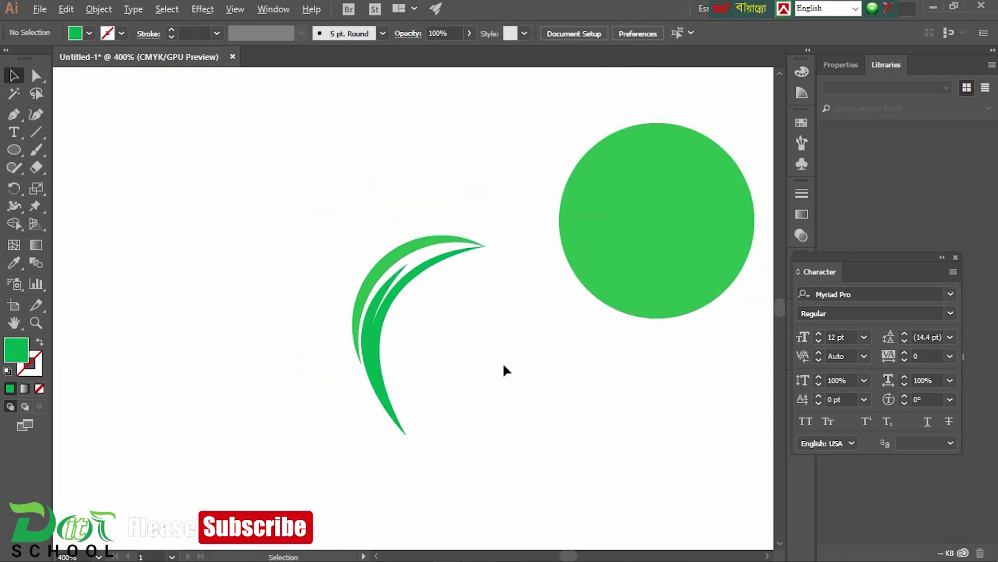
Duplicate both green curves, placing the copy below and to the right
drag(427, 362, 427, 358)
mouse_move(379, 318)
mouse_down()
mouse_move(366, 371)
mouse_move(335, 272)
mouse_move(413, 350)
mouse_up()
click(587, 422)
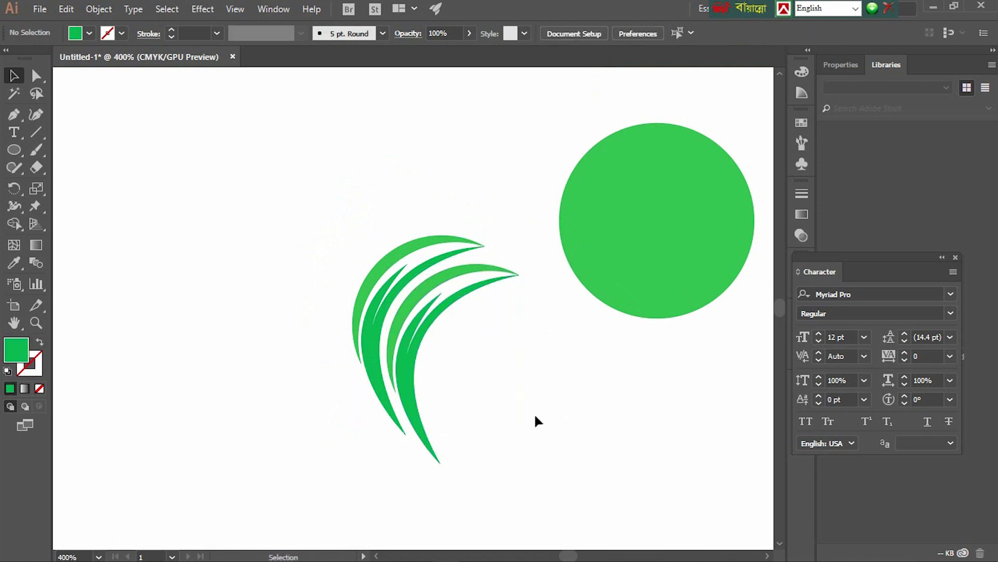
scroll(523, 414, up, 1)
drag(490, 353, 445, 386)
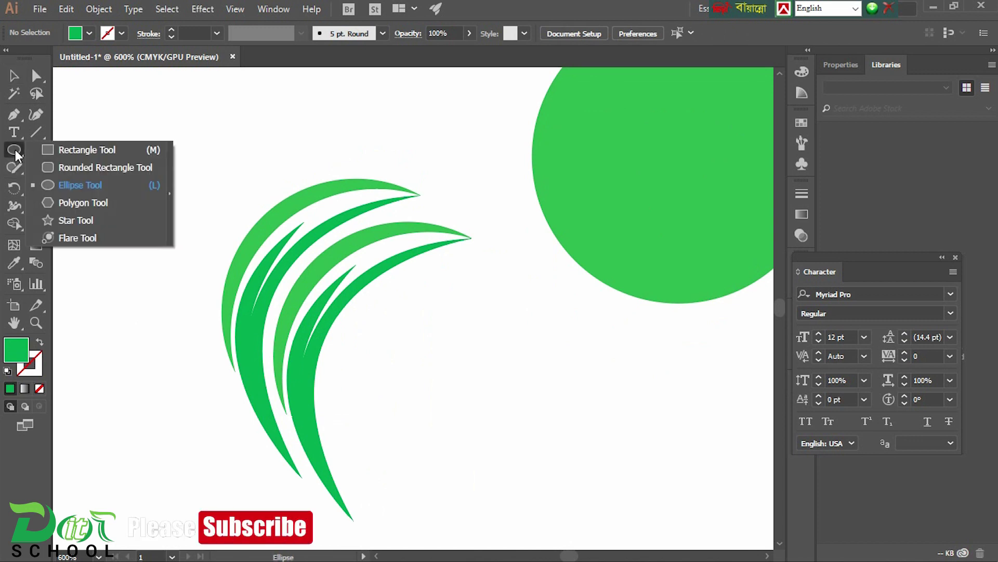
Draw a tiny 6 pt circle and place it near the top leaf's tip as an eye
drag(15, 151, 58, 182)
mouse_move(178, 130)
mouse_down()
mouse_move(191, 157)
mouse_move(185, 139)
mouse_up()
click(14, 77)
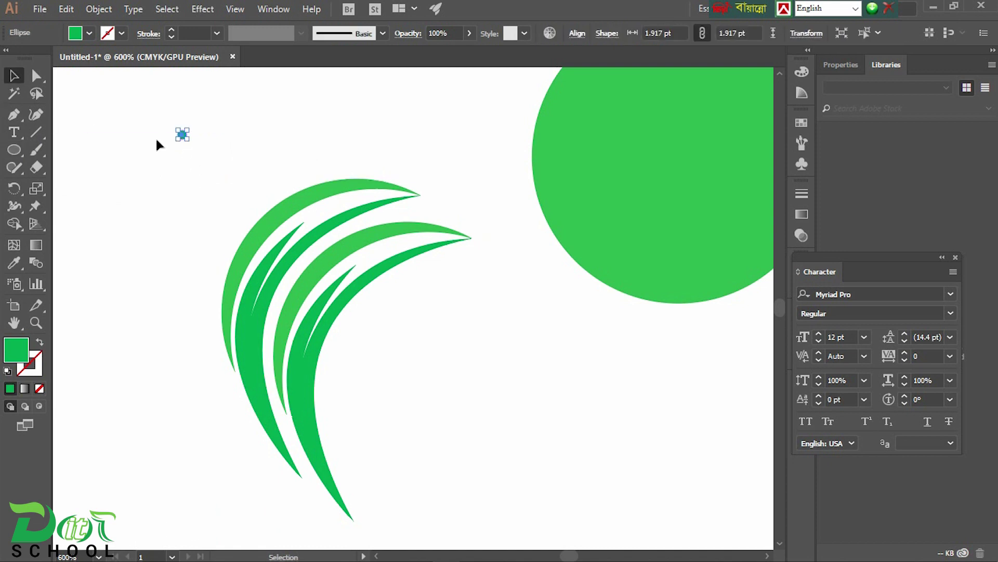
click(217, 168)
mouse_move(182, 135)
mouse_down()
mouse_move(382, 202)
mouse_move(383, 191)
mouse_up()
click(457, 218)
Delete the duplicated leaf pair
key(ctrl+plus)
click(430, 361)
key(Delete)
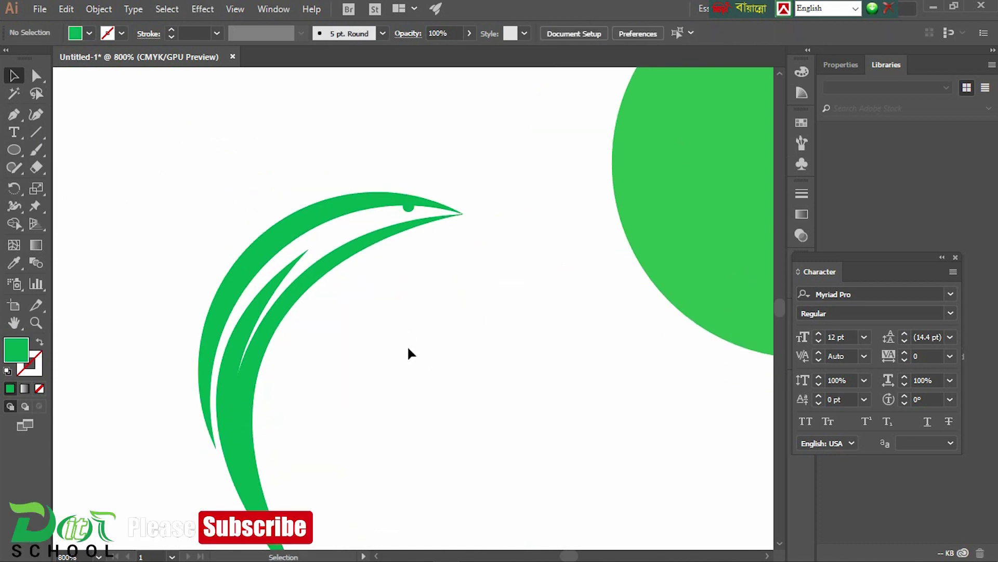
scroll(407, 345, down, 1)
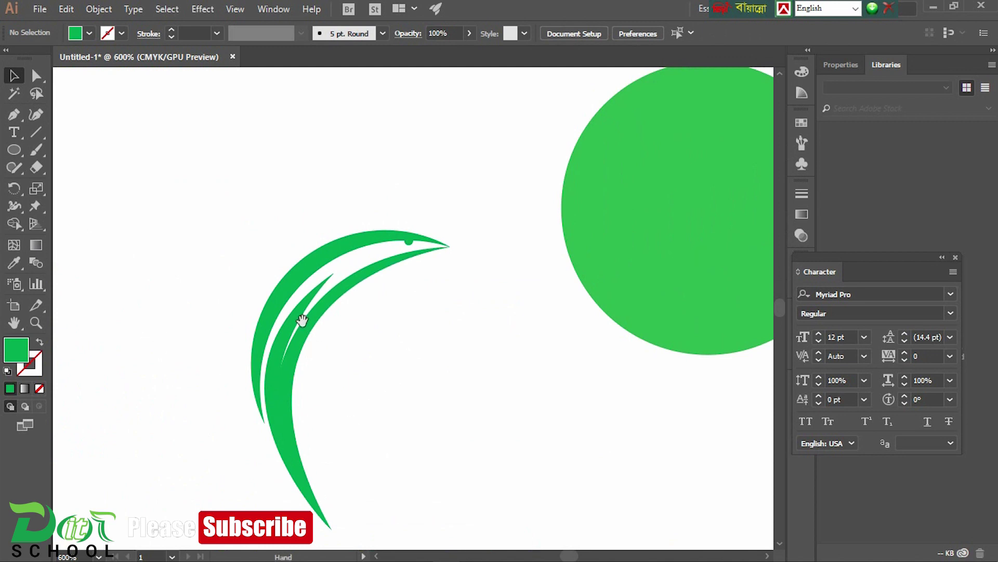
Draw a pointed fin shape from the leaf tip curving down and to the left
mouse_move(366, 359)
mouse_down()
mouse_move(333, 345)
mouse_move(153, 190)
mouse_up()
key(ctrl+plus)
key(ctrl+plus)
drag(508, 265, 610, 145)
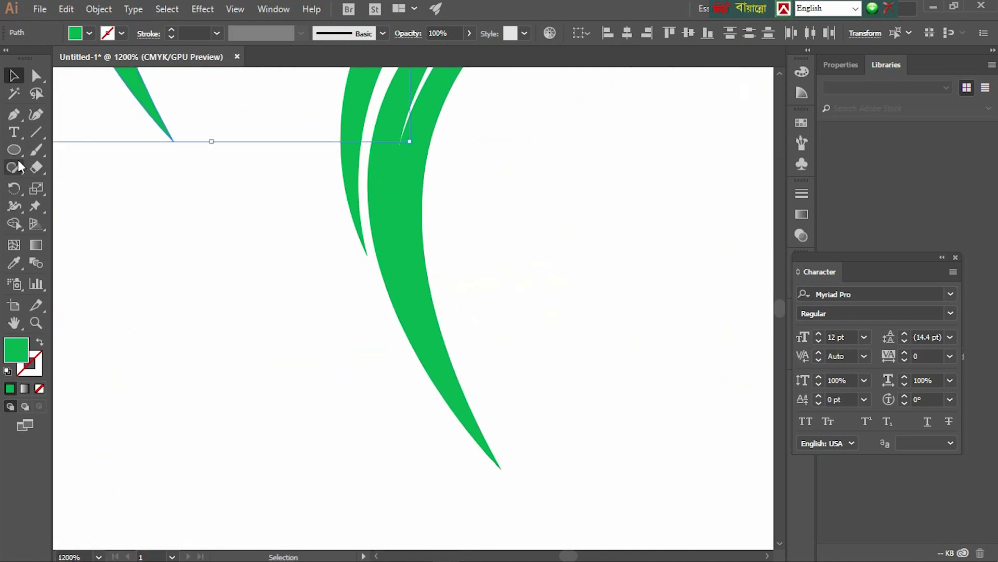
click(15, 120)
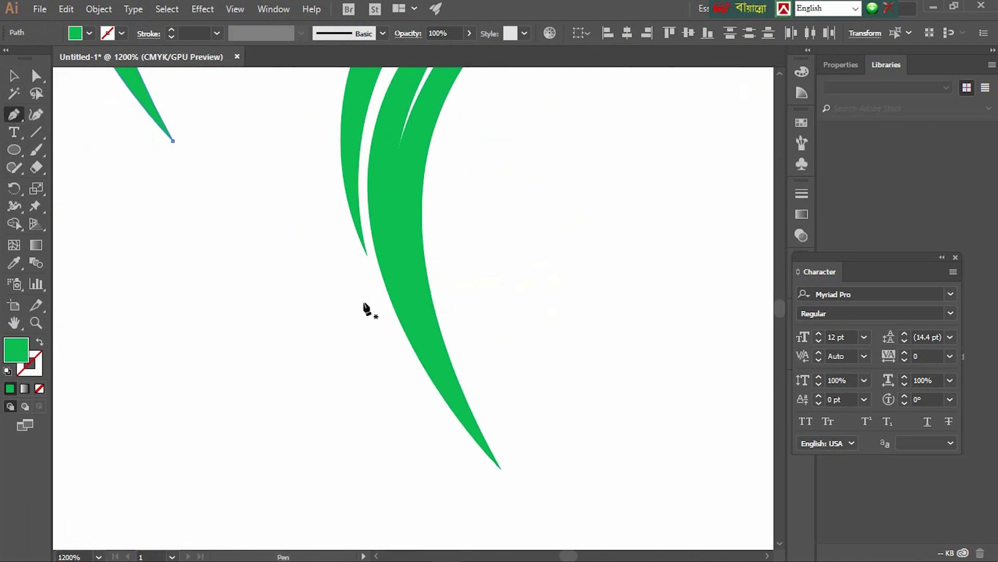
click(367, 259)
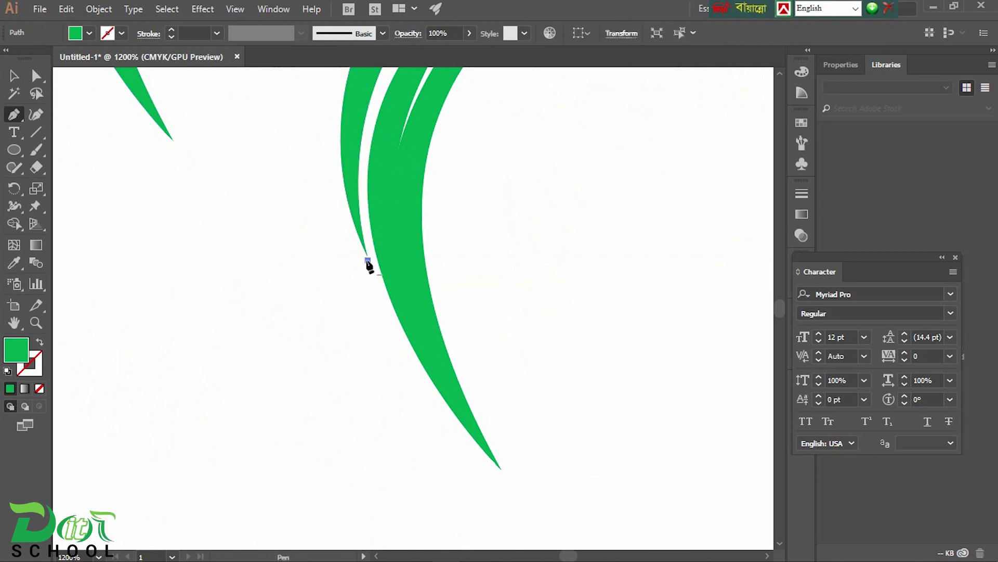
drag(290, 418, 215, 404)
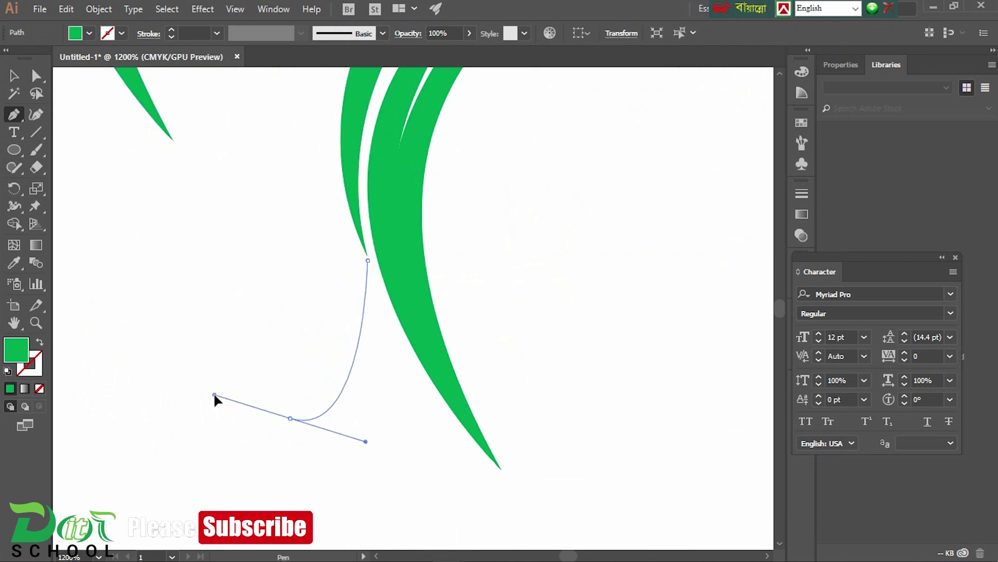
drag(215, 405, 215, 394)
click(290, 418)
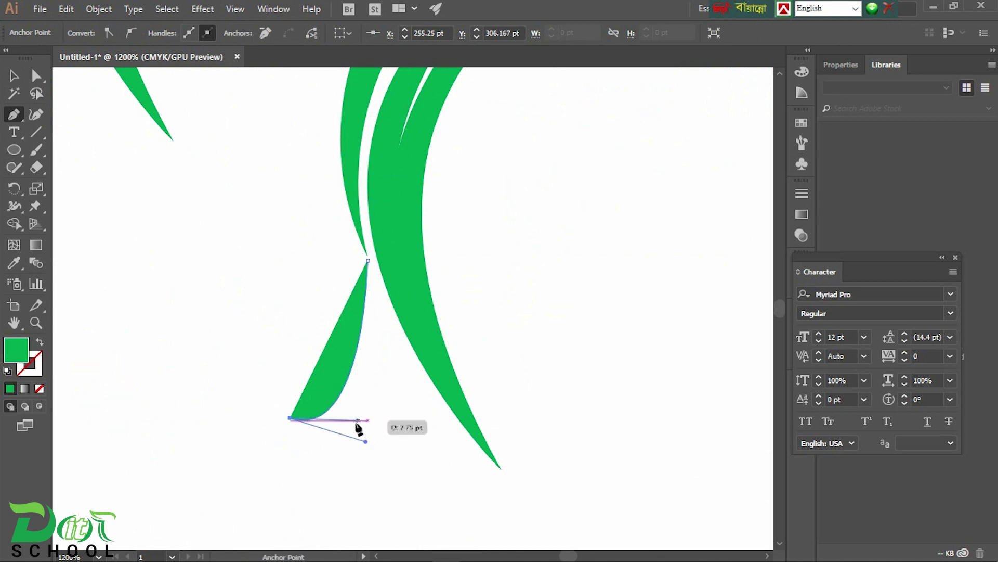
drag(377, 288, 371, 213)
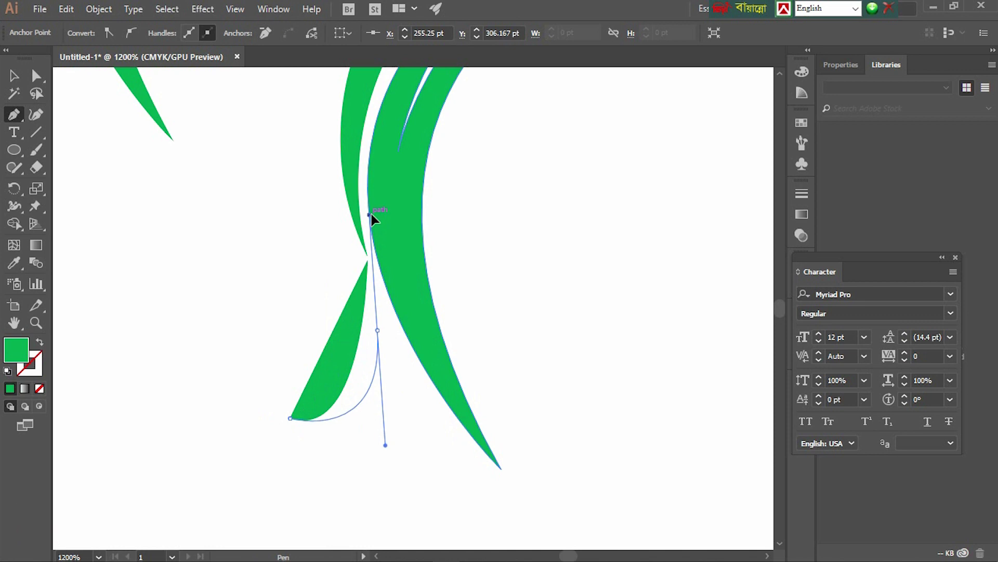
click(368, 260)
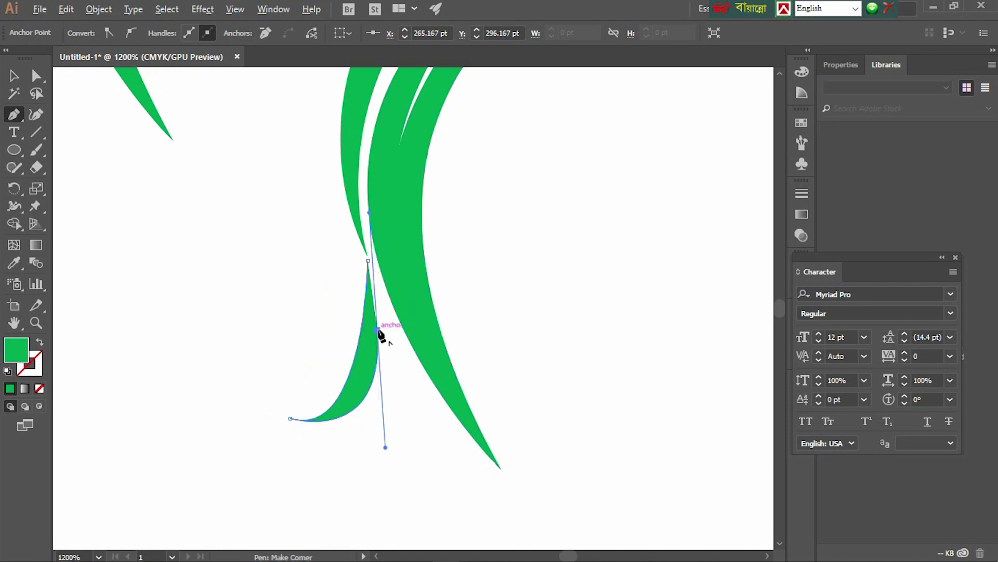
click(418, 427)
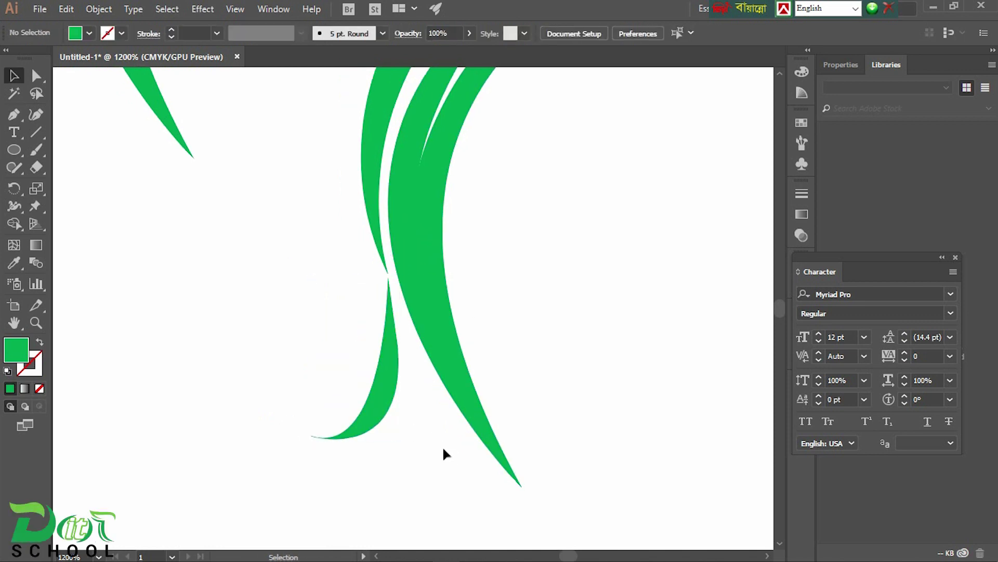
Move the fin shape off to the left and bring up its context menu
scroll(442, 445, down, 2)
scroll(441, 442, up, 3)
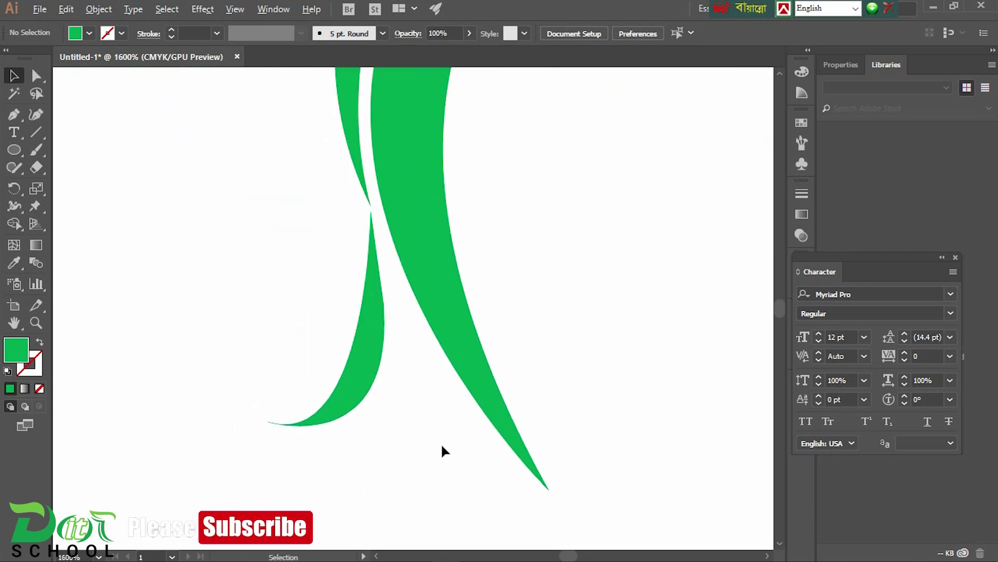
click(381, 363)
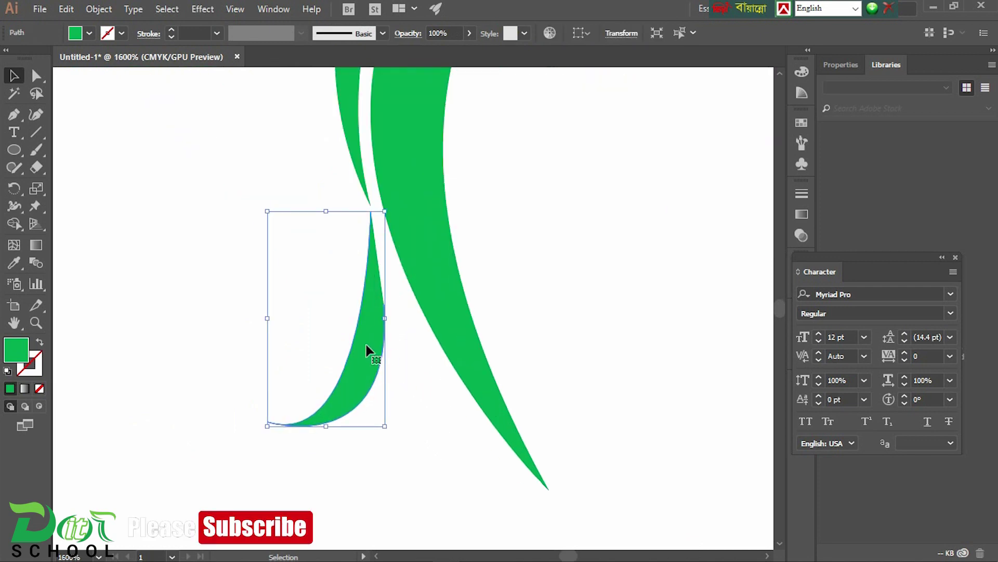
drag(366, 344, 265, 335)
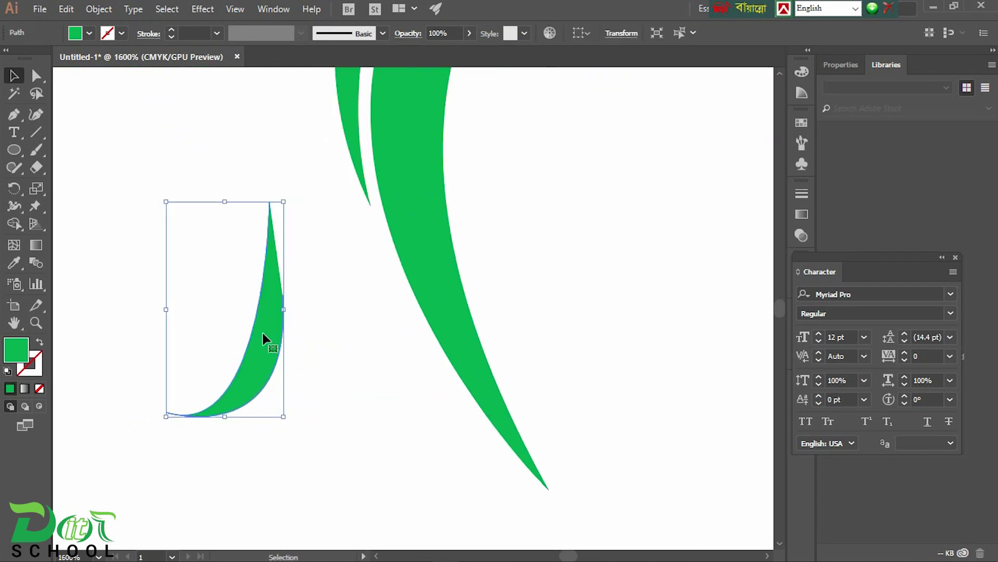
right_click(264, 328)
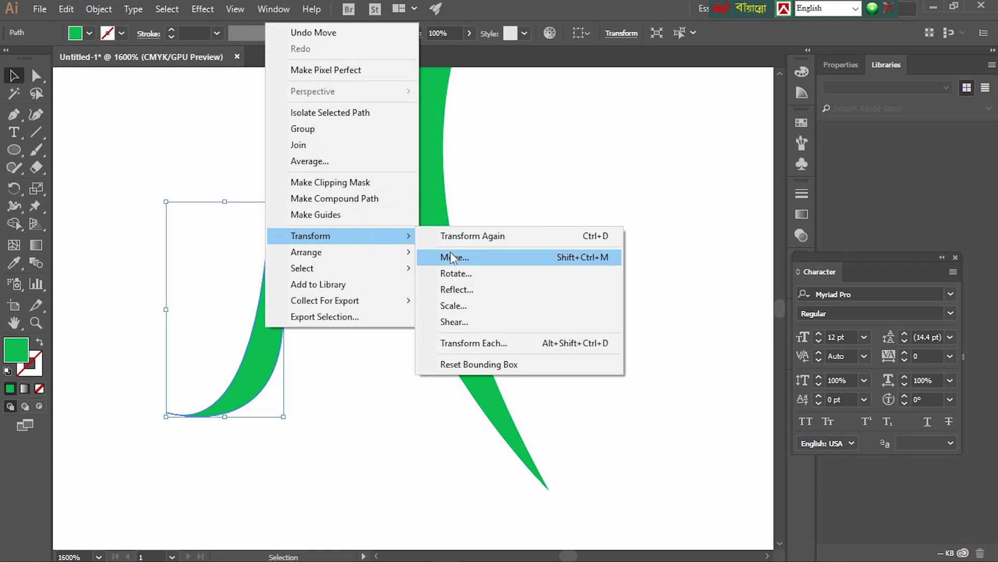
mouse_move(311, 236)
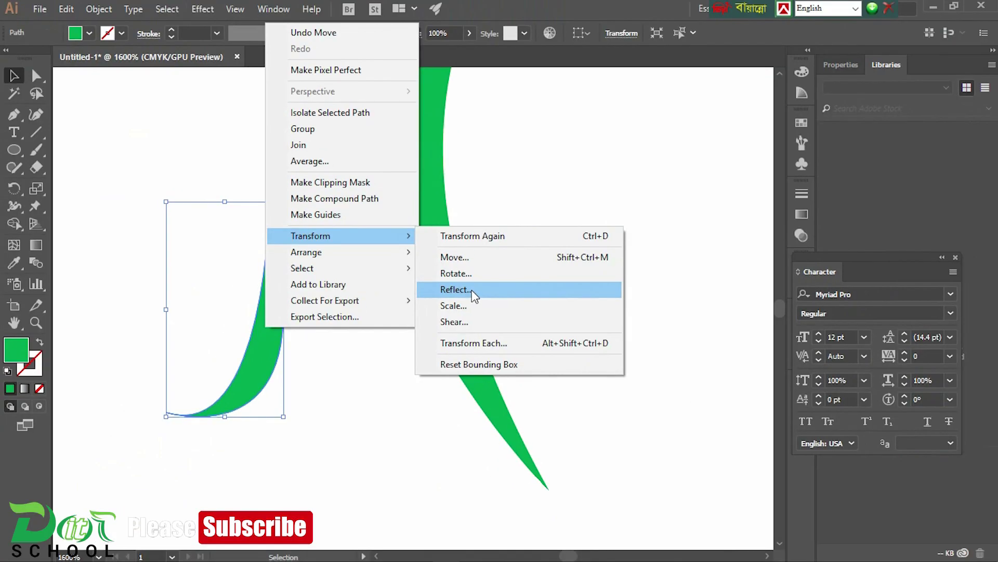
Make a vertically reflected copy of the fin and move it to the right
click(472, 289)
click(655, 384)
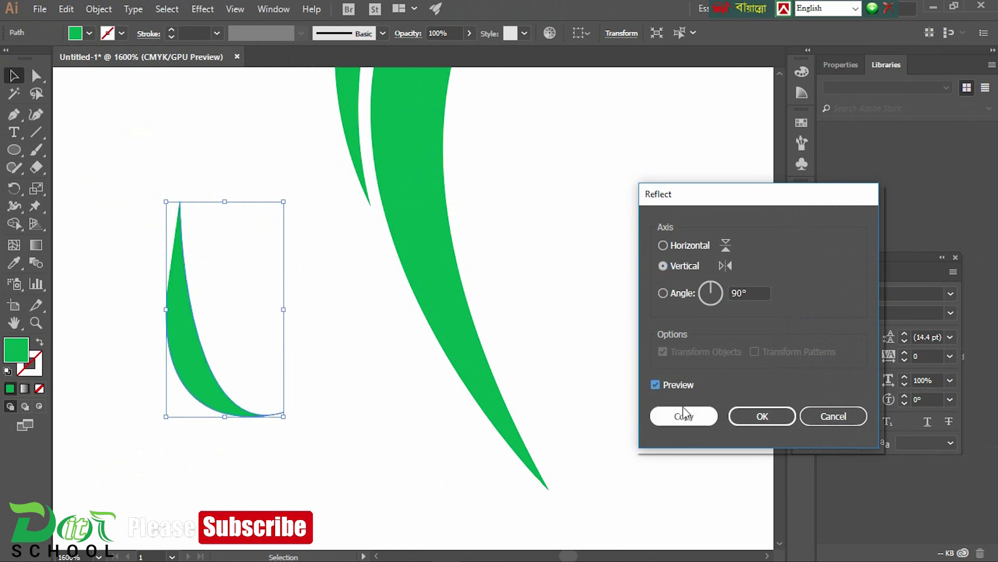
click(686, 413)
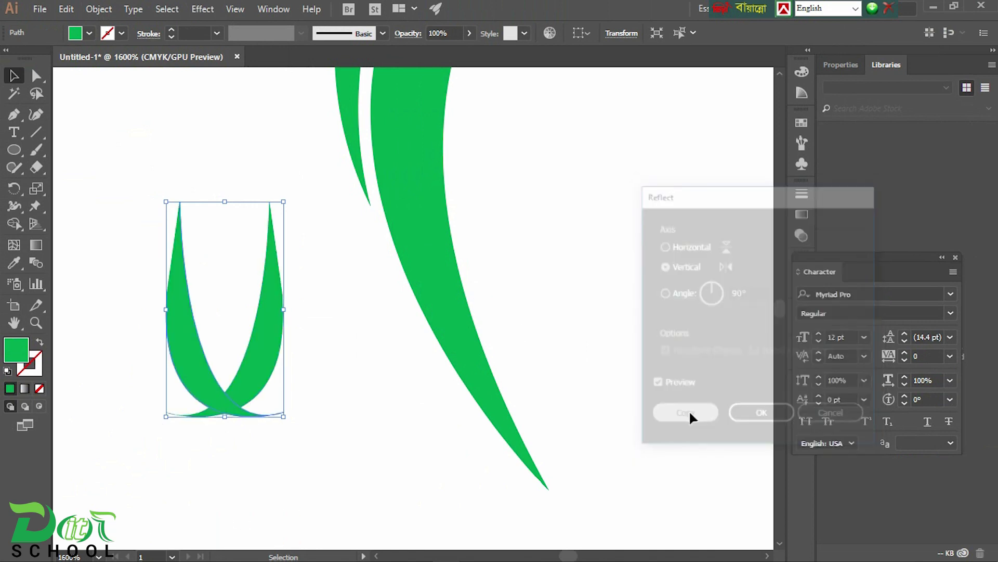
mouse_move(200, 322)
mouse_down()
mouse_move(286, 323)
mouse_move(277, 324)
mouse_move(307, 375)
mouse_up()
click(404, 369)
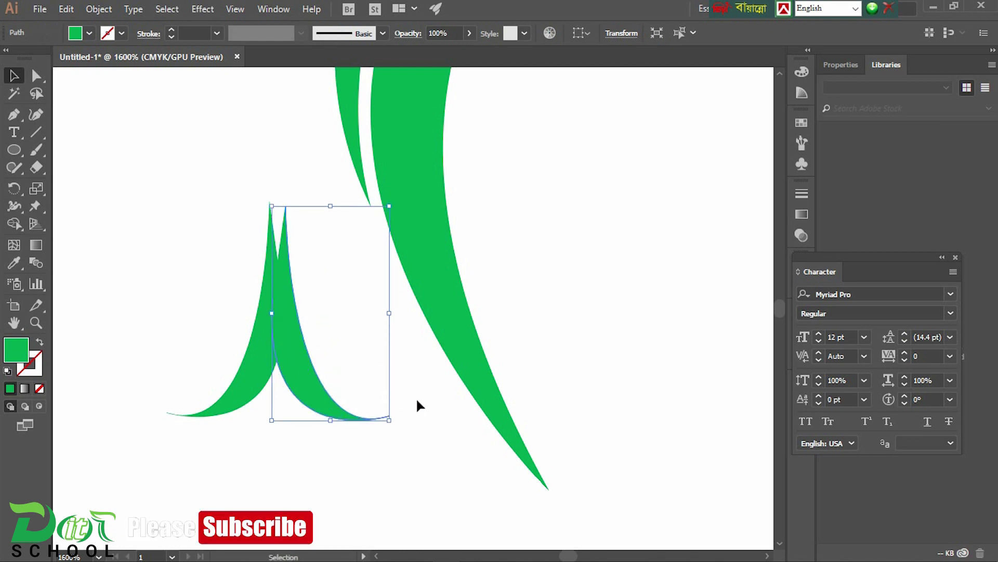
Rotate the mirrored copy so it meets the original fin's tip, then select both pieces
drag(390, 420, 407, 420)
drag(328, 393, 336, 389)
scroll(379, 430, up, 2)
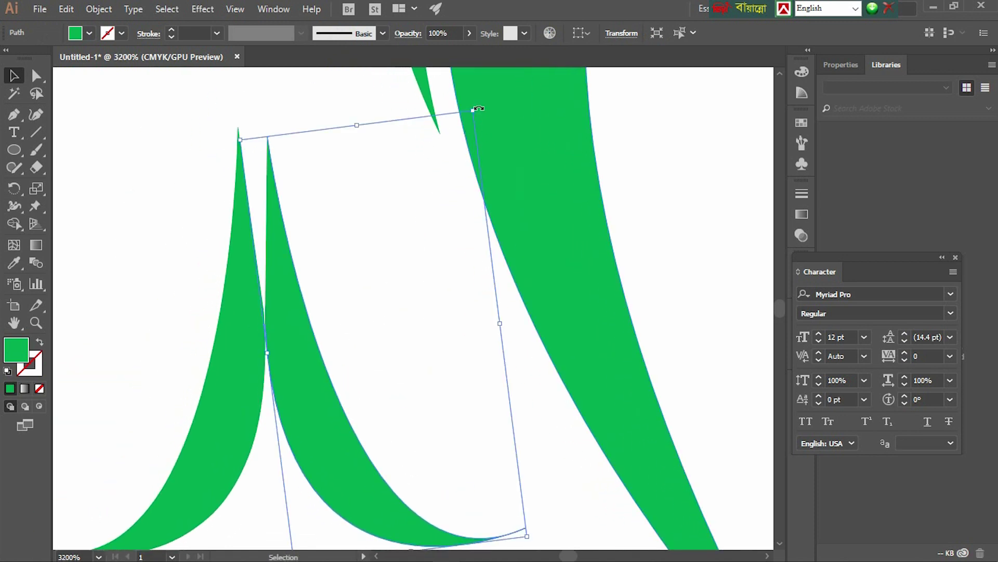
drag(479, 106, 471, 99)
drag(313, 457, 308, 443)
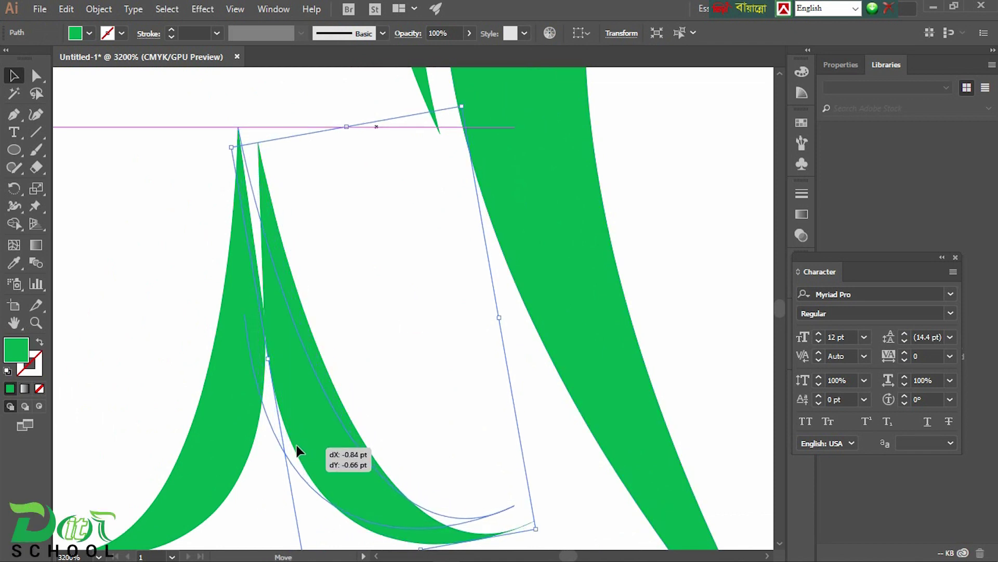
drag(308, 444, 296, 445)
click(182, 355)
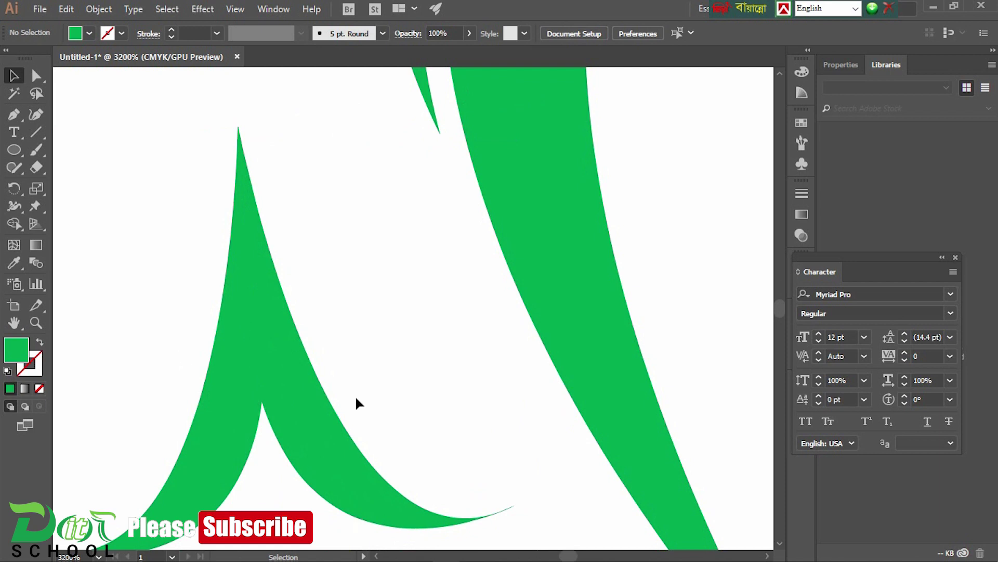
scroll(395, 397, down, 1)
click(314, 378)
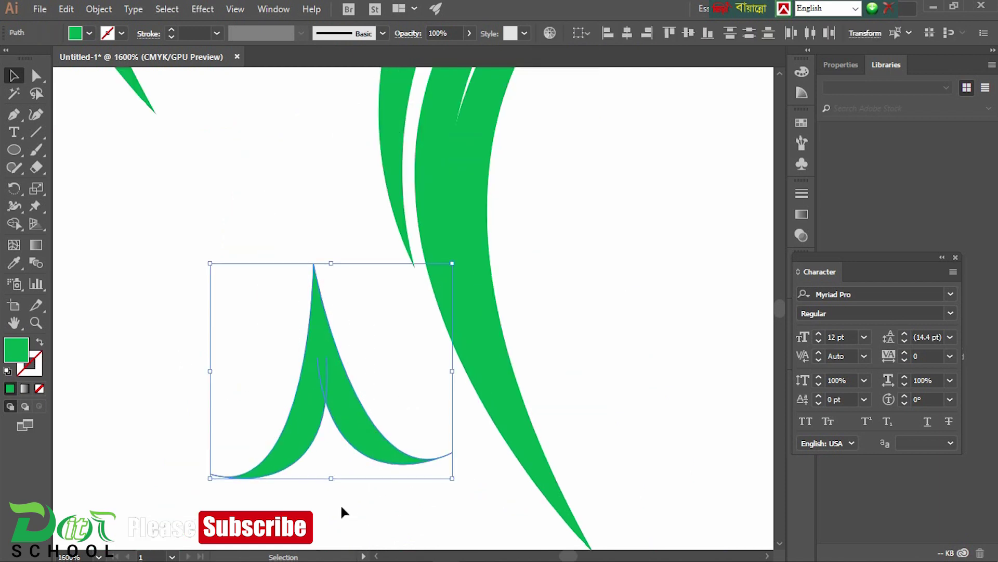
Unite the tail pieces with Pathfinder, rotate about 17° clockwise, and move under the body
click(274, 8)
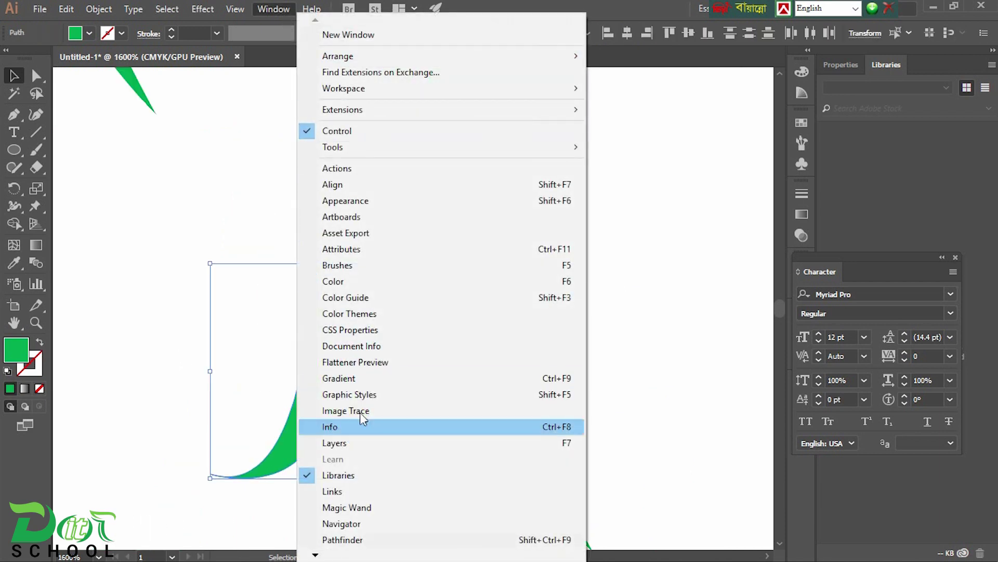
click(357, 541)
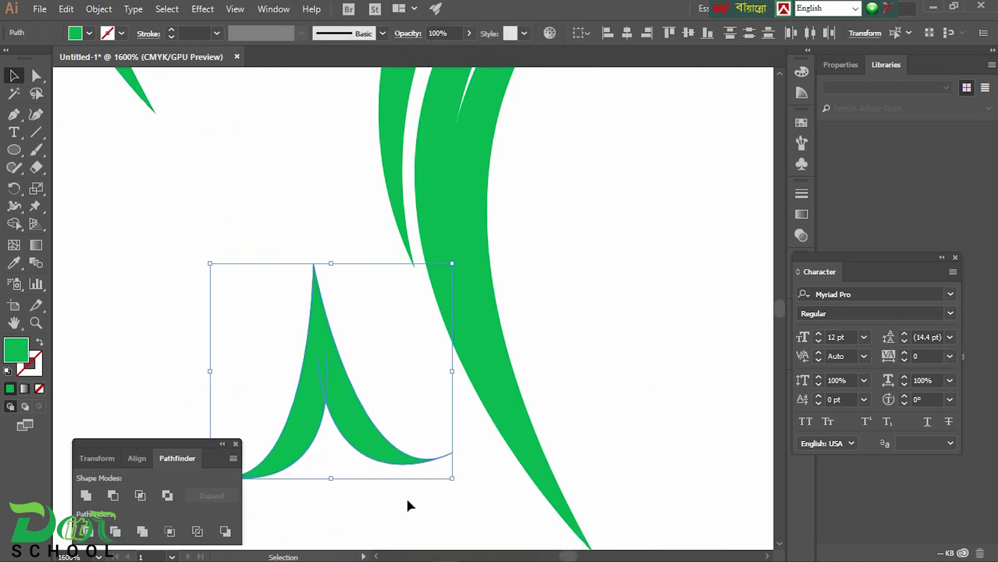
click(84, 495)
click(632, 265)
click(355, 368)
drag(459, 486, 408, 499)
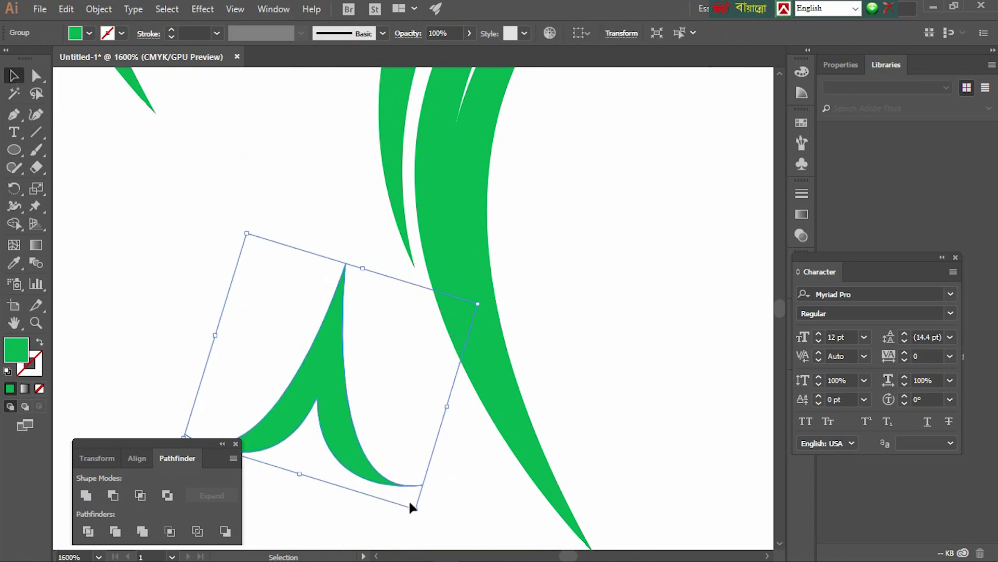
drag(344, 349, 407, 348)
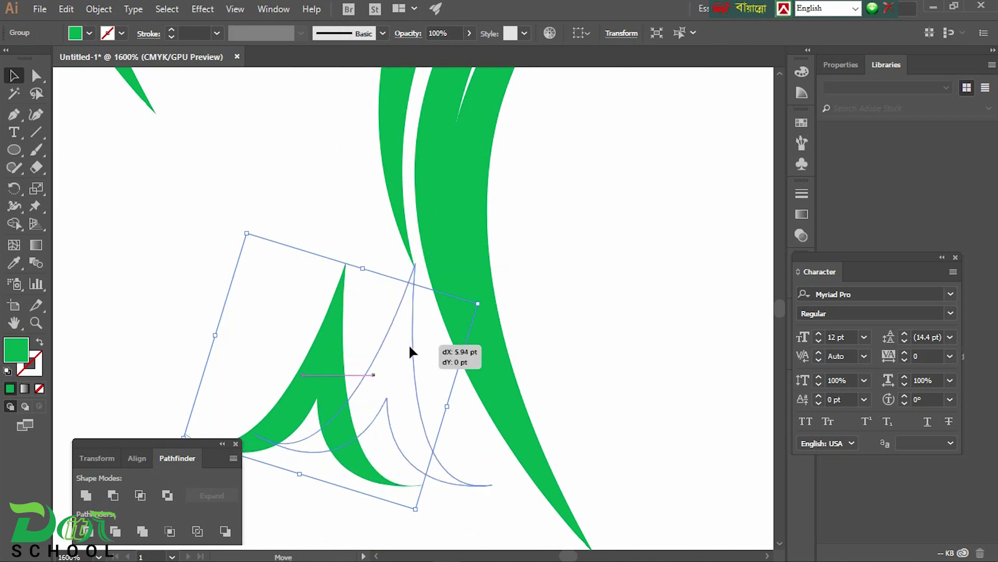
drag(407, 348, 407, 347)
click(605, 345)
Delete the spare upper bird copy
alt+scroll(604, 349, down, 2)
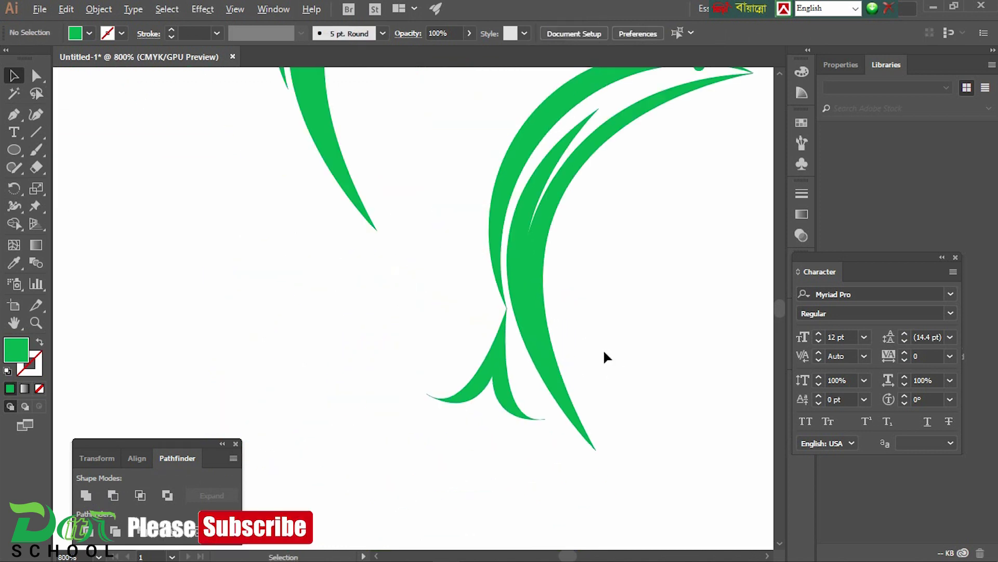
drag(604, 330, 487, 295)
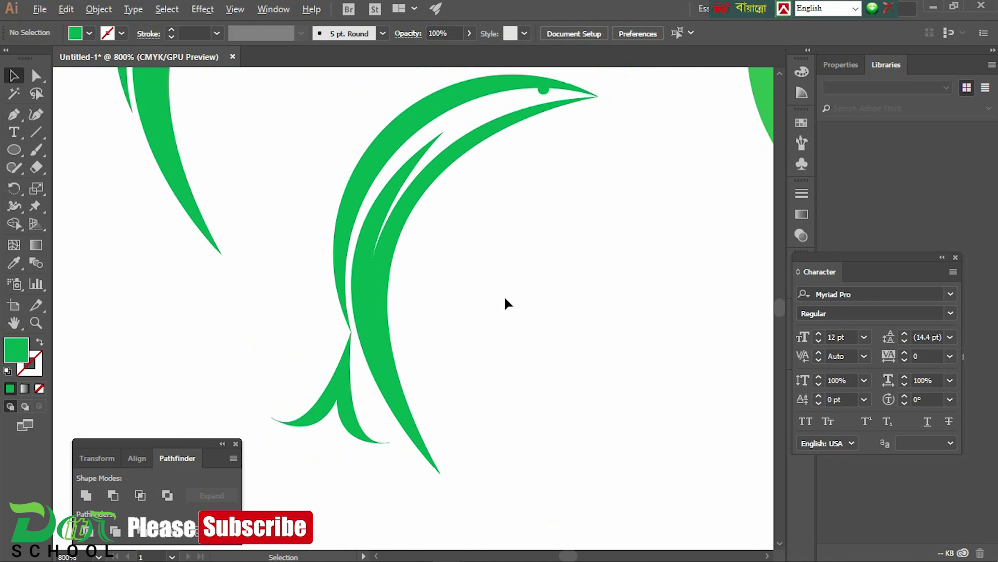
alt+scroll(504, 295, down, 1)
alt+scroll(504, 295, down, 1)
alt+scroll(499, 286, down, 1)
alt+scroll(499, 286, up, 2)
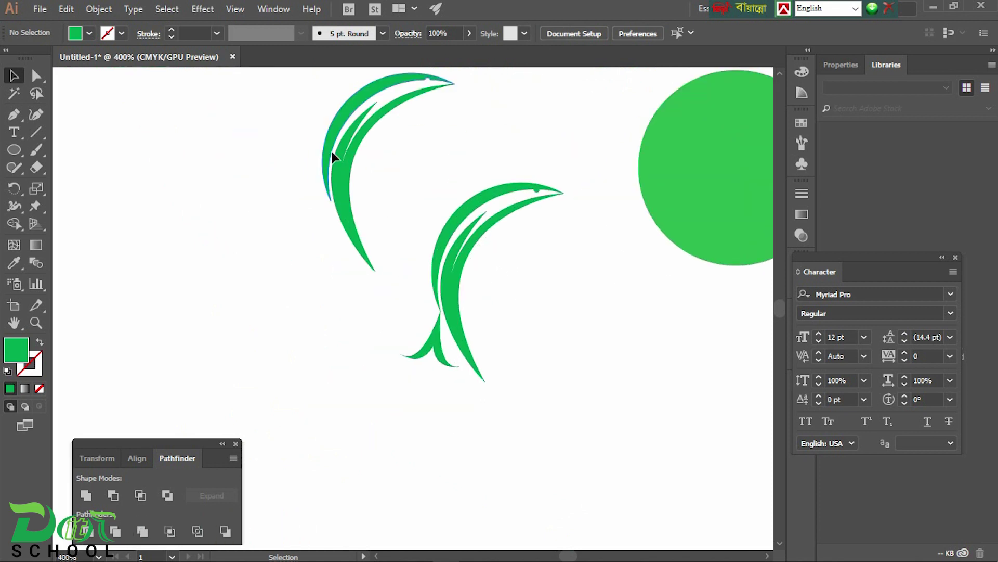
drag(384, 173, 398, 200)
key(Delete)
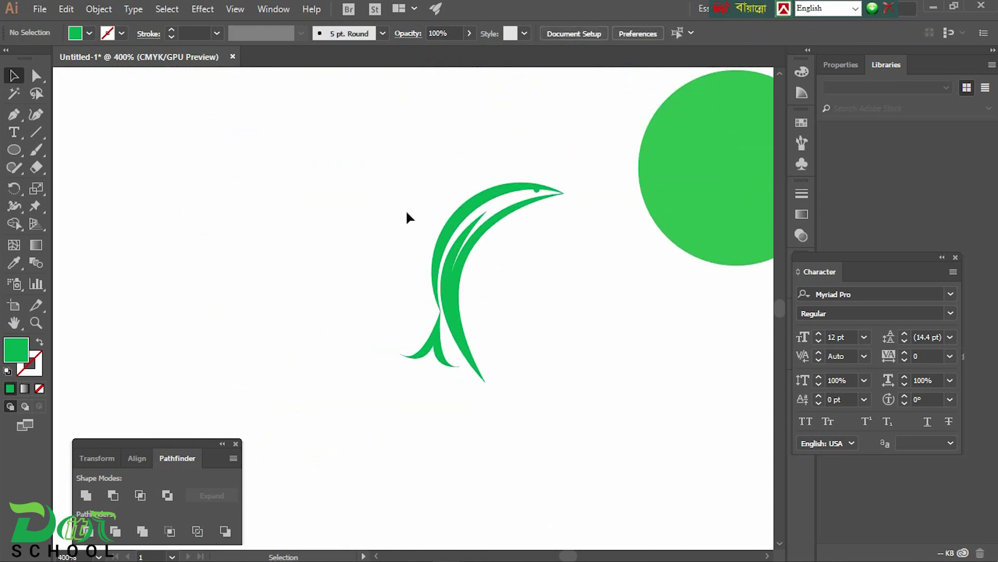
Select the tail group and bring up the gradient settings
alt+scroll(415, 226, up, 1)
mouse_move(414, 225)
mouse_down()
mouse_move(397, 147)
mouse_move(362, 194)
mouse_up()
click(314, 361)
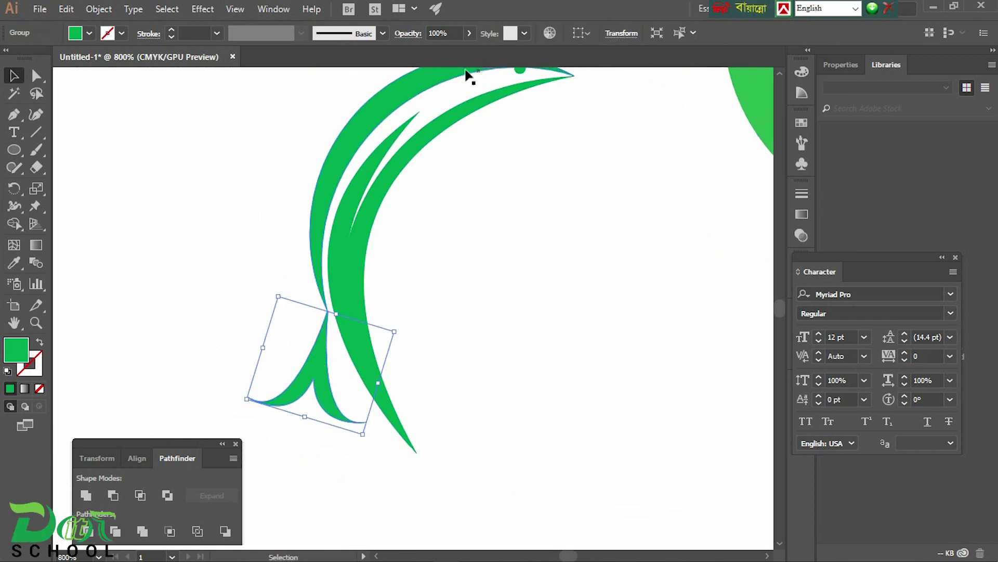
click(802, 213)
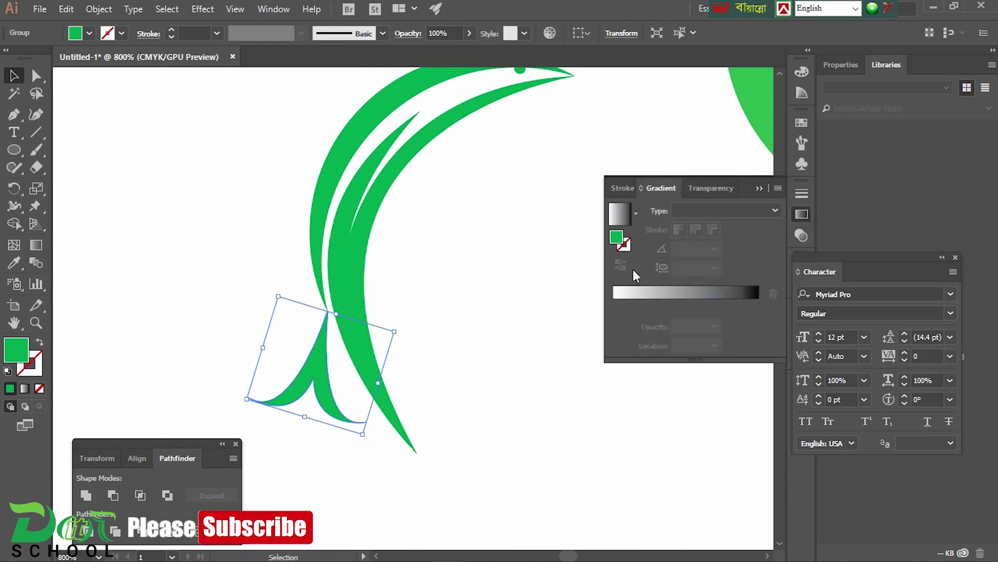
Apply a gradient fill to the tail and pick a medium green for a stop
click(622, 292)
double_click(620, 244)
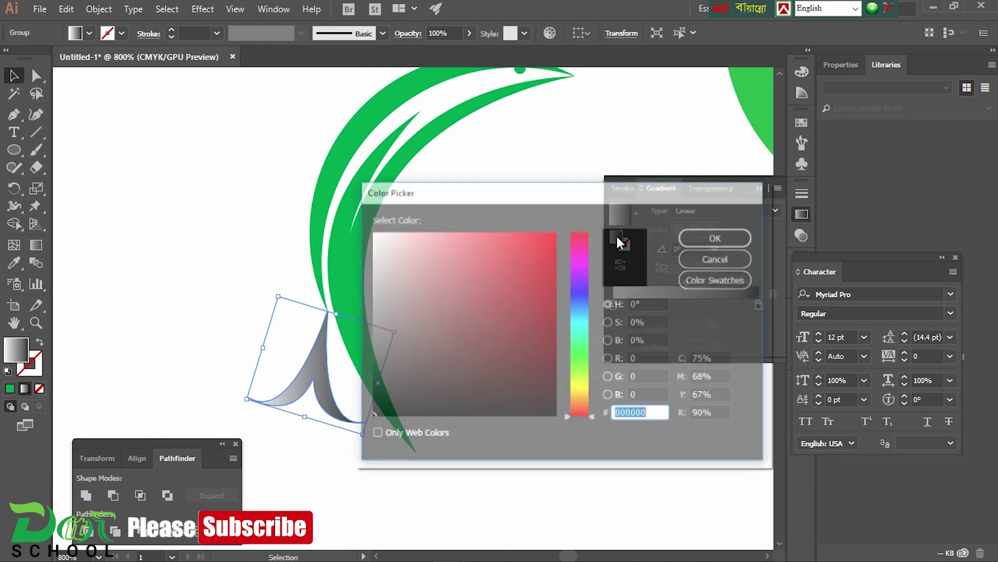
click(14, 263)
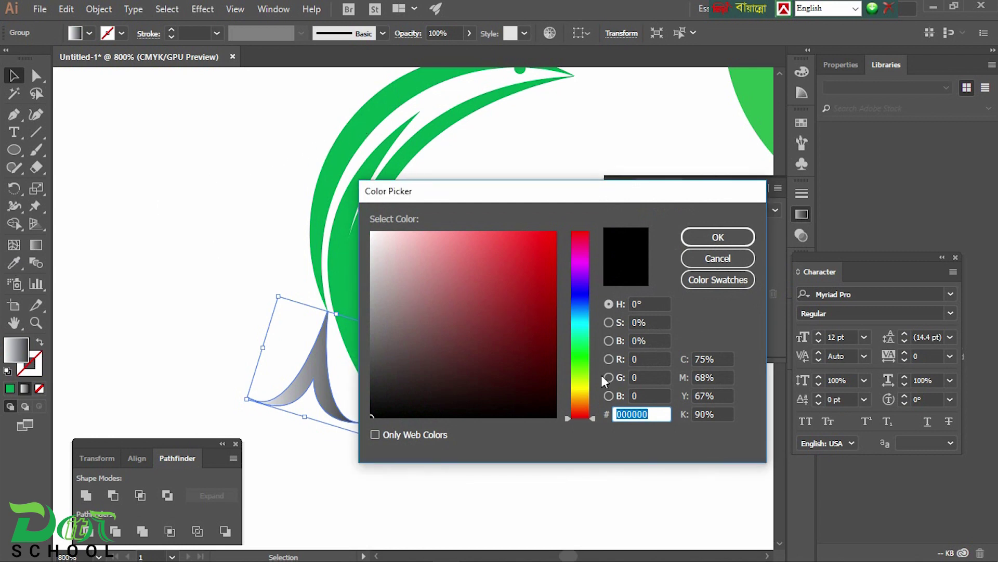
click(587, 363)
drag(553, 306, 530, 306)
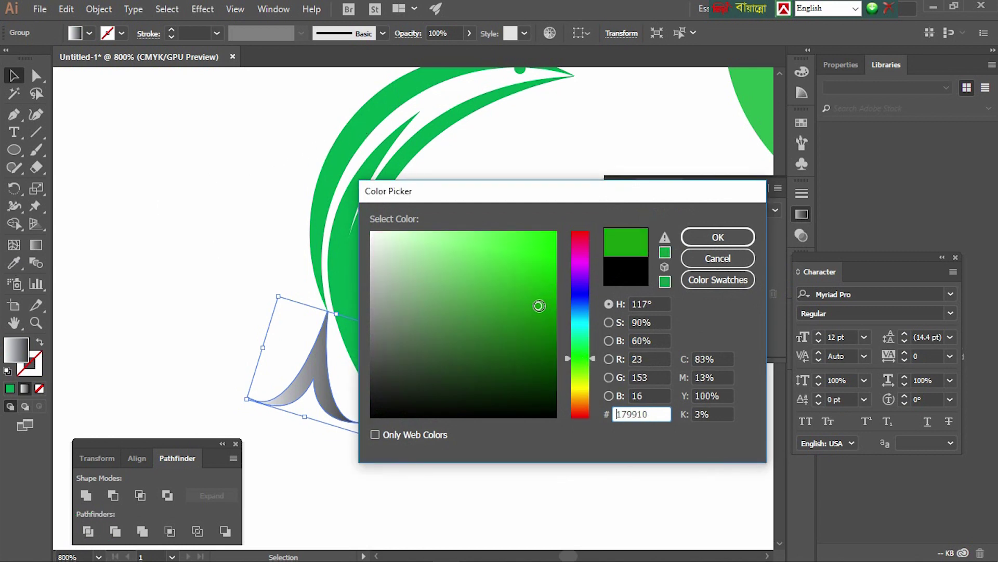
click(715, 239)
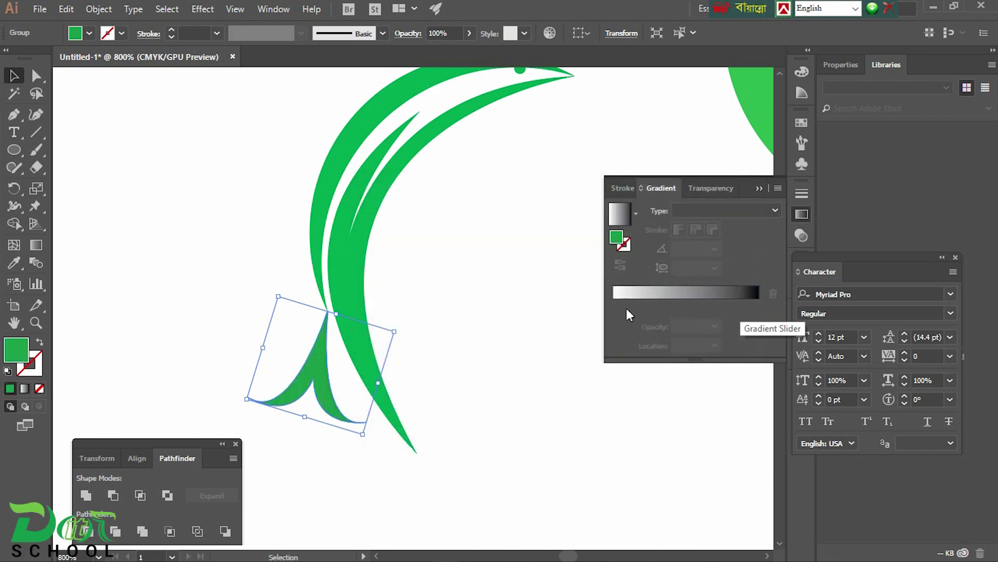
Set the gradient's left stop to a vivid green
click(613, 303)
click(613, 306)
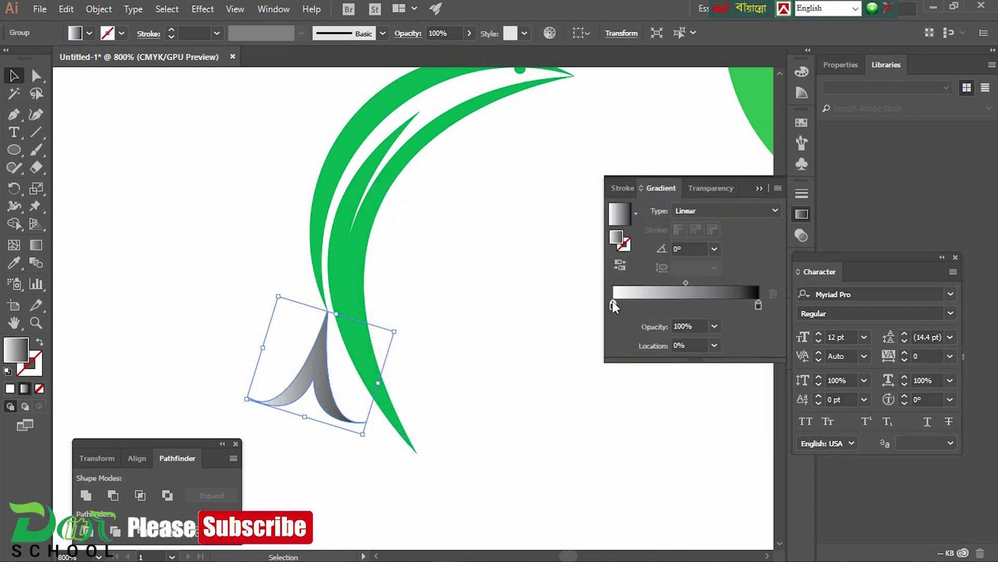
double_click(618, 238)
drag(581, 336, 581, 352)
mouse_move(547, 299)
mouse_down()
mouse_move(539, 307)
mouse_move(557, 291)
mouse_up()
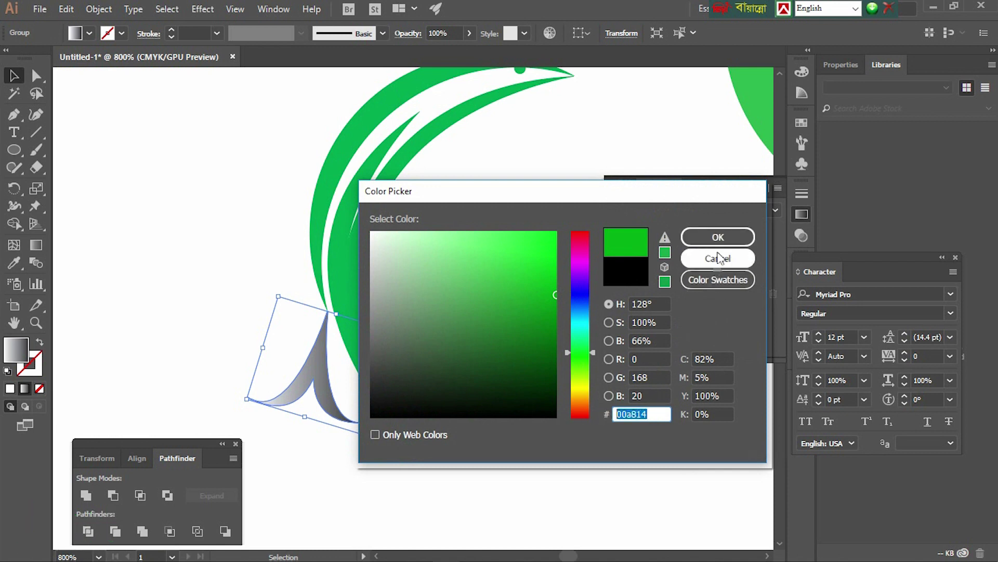
click(717, 237)
Set the right stop to green 00a814 and make the gradient radial
click(757, 305)
double_click(617, 240)
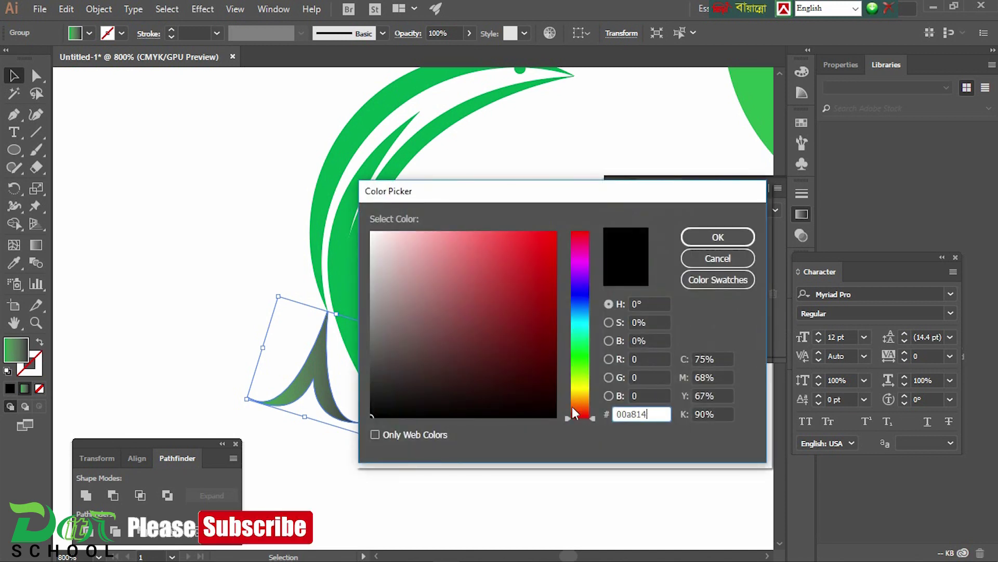
key(Tab)
click(374, 434)
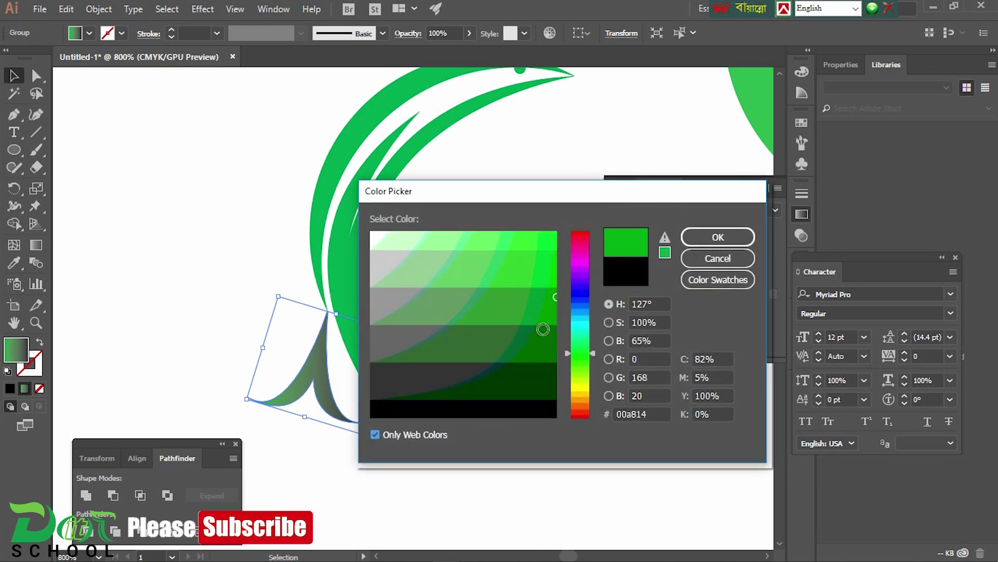
click(728, 237)
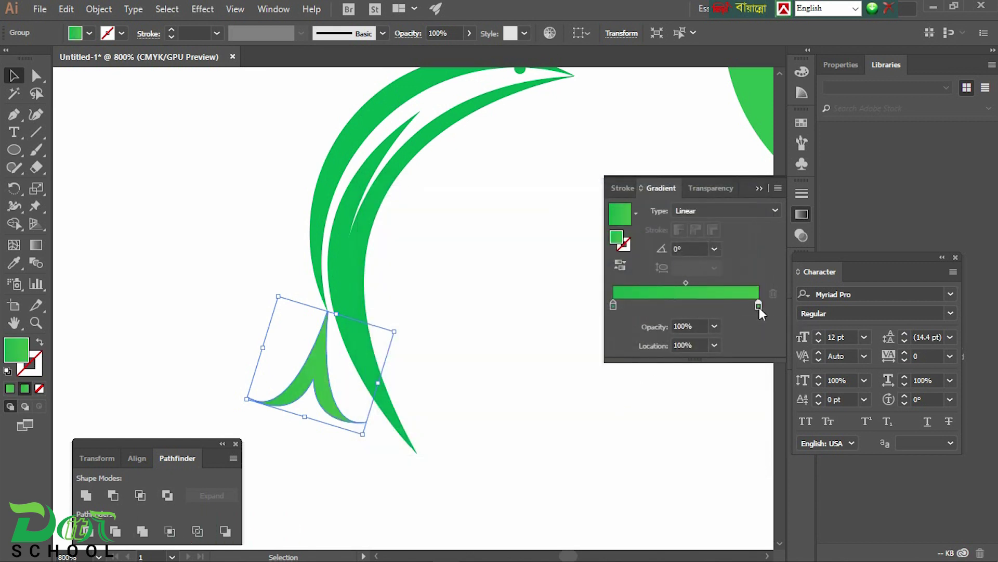
key(ctrl+z)
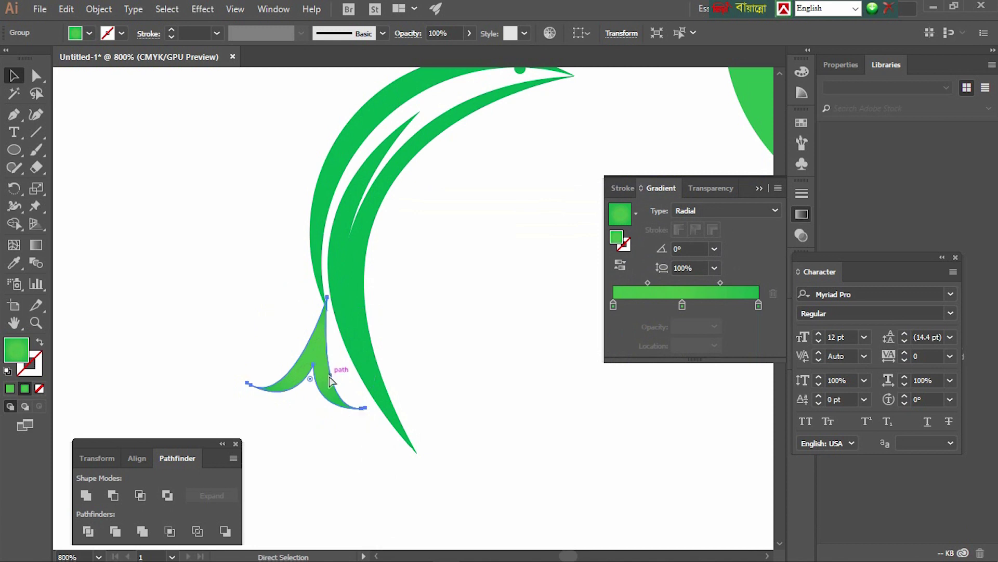
Zoom in on the light-green tail leaf and rotate it about 3.1°
click(462, 392)
key(ctrl+plus)
key(ctrl+plus)
mouse_move(461, 391)
mouse_down()
mouse_move(325, 341)
mouse_move(533, 381)
mouse_move(504, 425)
mouse_up()
click(451, 398)
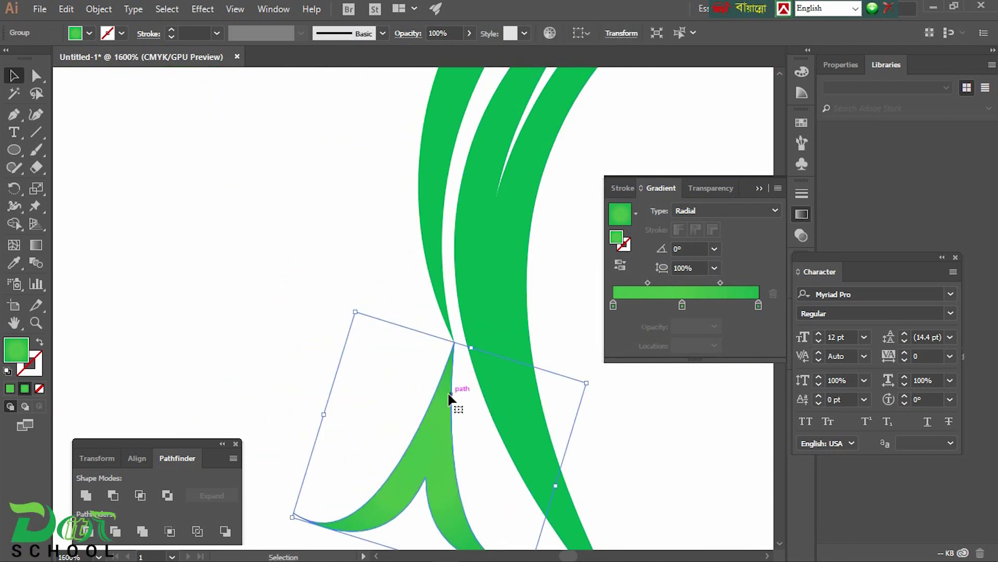
scroll(481, 432, down, 5)
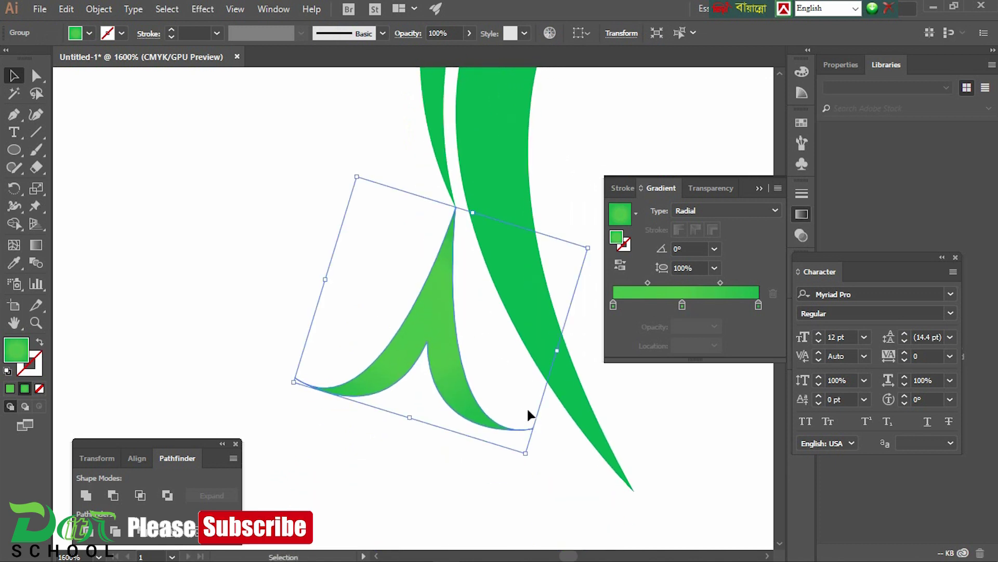
drag(529, 459, 542, 457)
Nudge the tail leaf so its tip meets the dolphin's inner curve, then deselect
drag(432, 298, 441, 295)
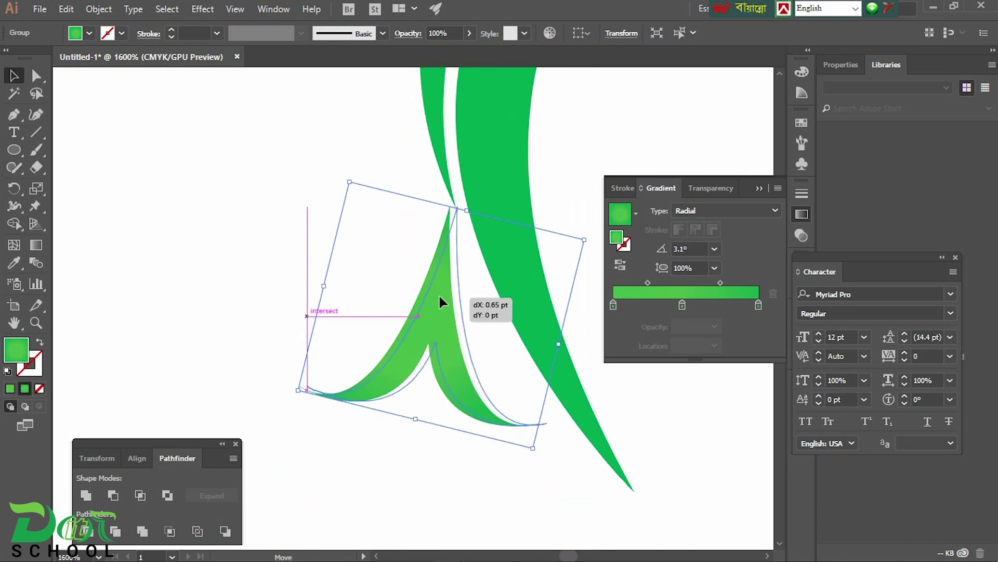
scroll(438, 296, up, 3)
drag(441, 295, 405, 303)
scroll(458, 311, up, 5)
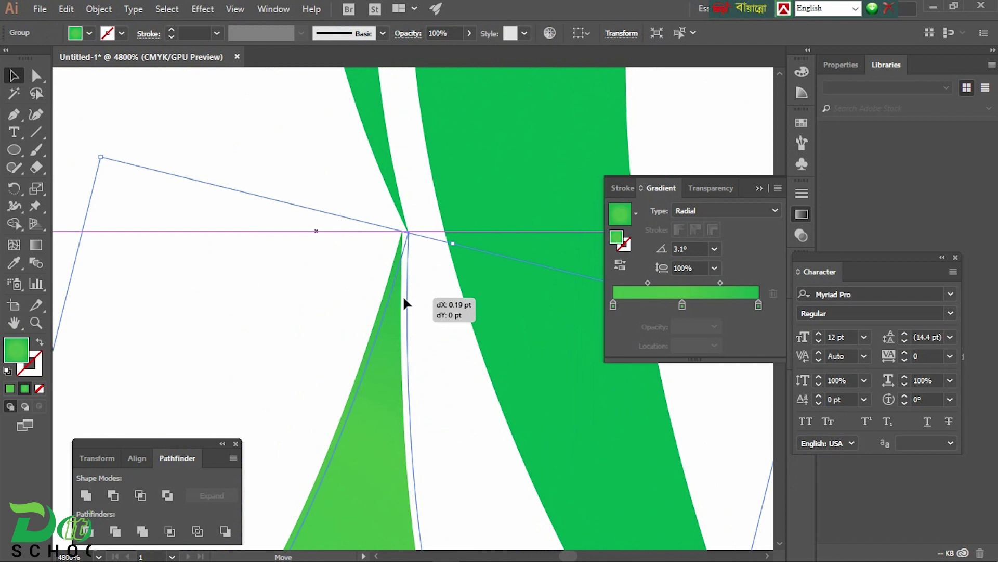
drag(404, 305, 403, 304)
scroll(407, 305, down, 2)
scroll(468, 344, down, 4)
click(520, 385)
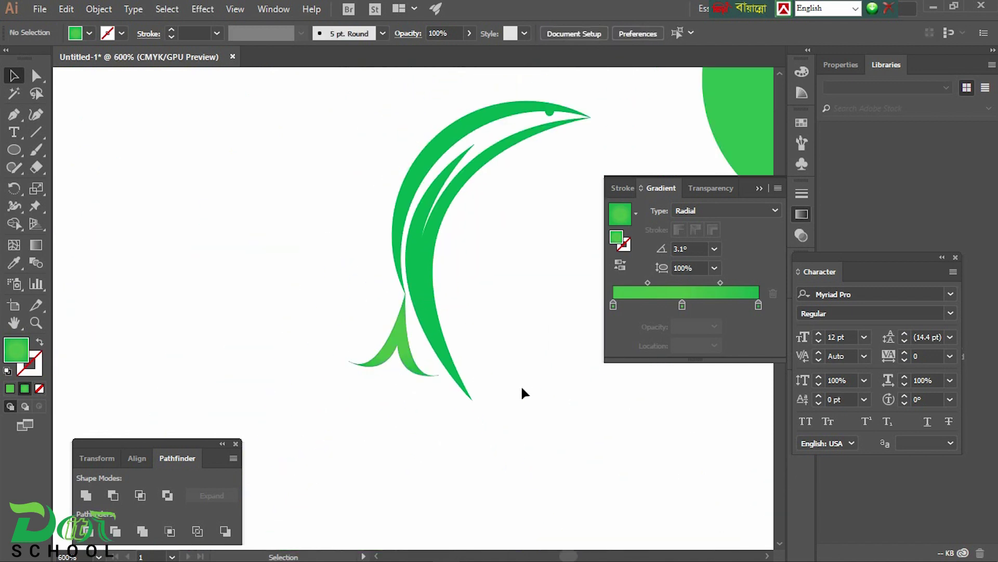
scroll(512, 288, down, 2)
drag(541, 269, 337, 249)
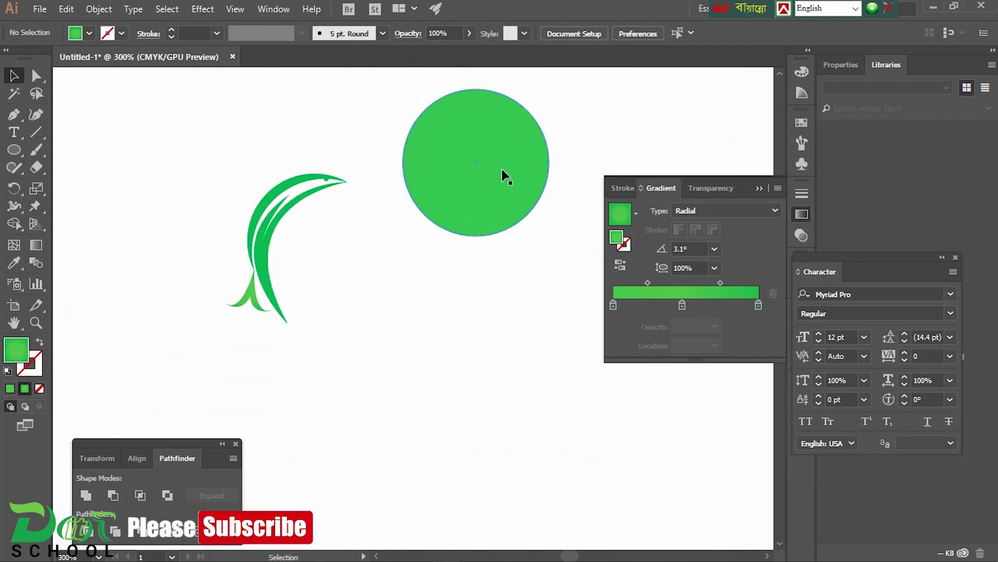
Delete the green circle and group the leaf pieces together
click(501, 171)
key(Delete)
drag(206, 177, 269, 251)
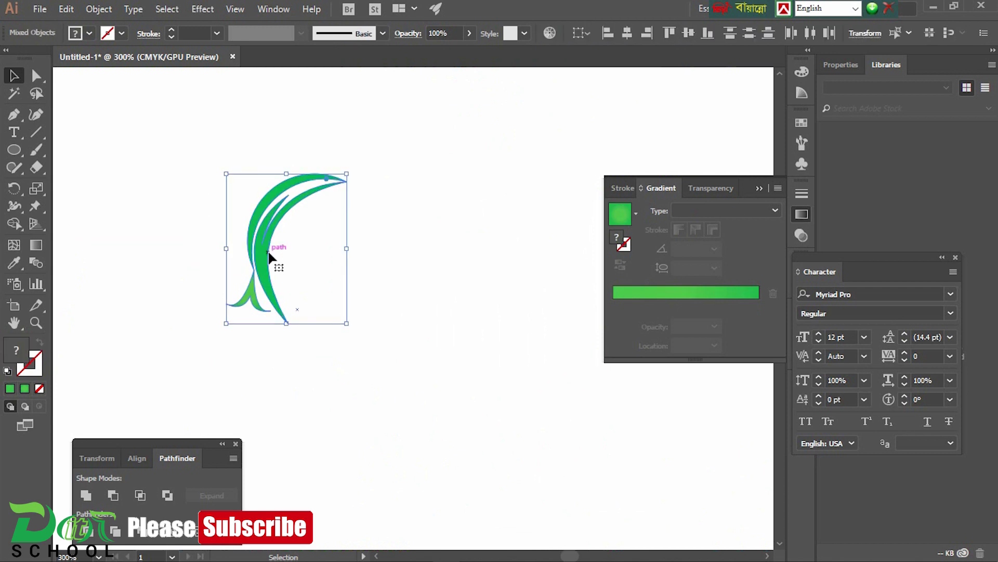
right_click(279, 212)
click(314, 293)
Make a copy of the leaf artwork, then rotate and position it beside the original
drag(281, 227, 328, 246)
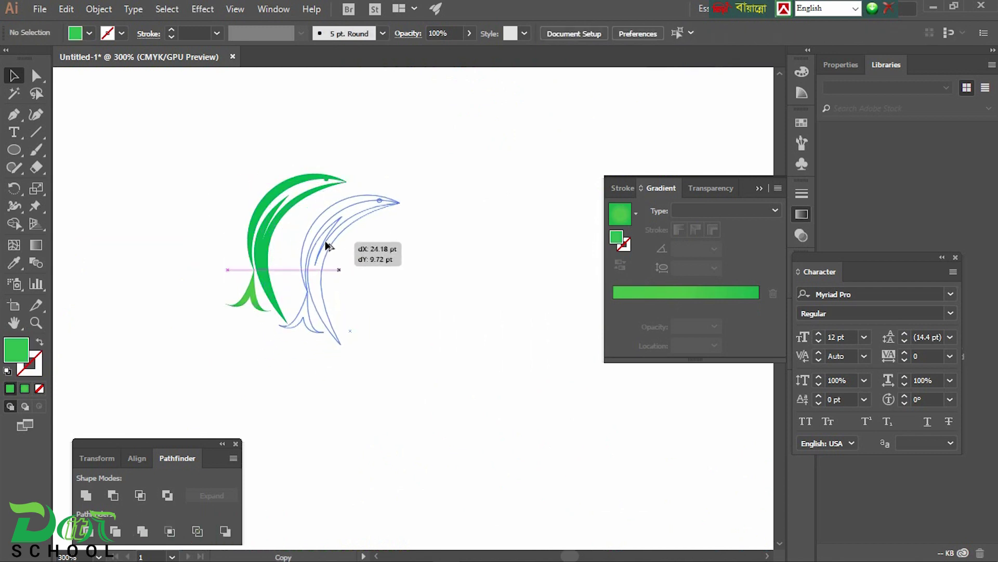
mouse_move(327, 244)
mouse_down()
mouse_move(307, 223)
mouse_move(216, 179)
mouse_move(237, 180)
mouse_up()
drag(318, 139, 315, 152)
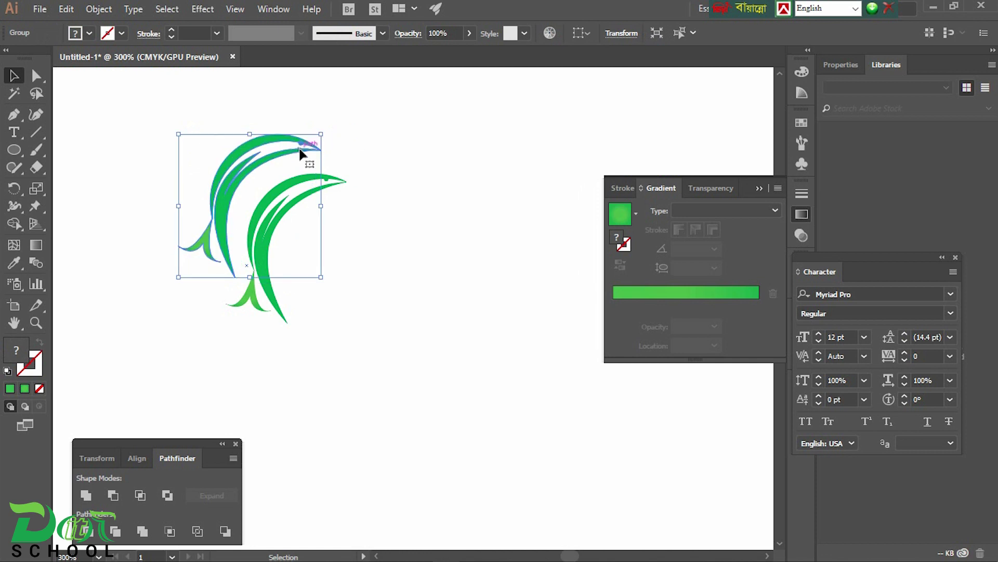
mouse_move(248, 156)
mouse_down()
mouse_move(256, 146)
mouse_move(274, 155)
mouse_up()
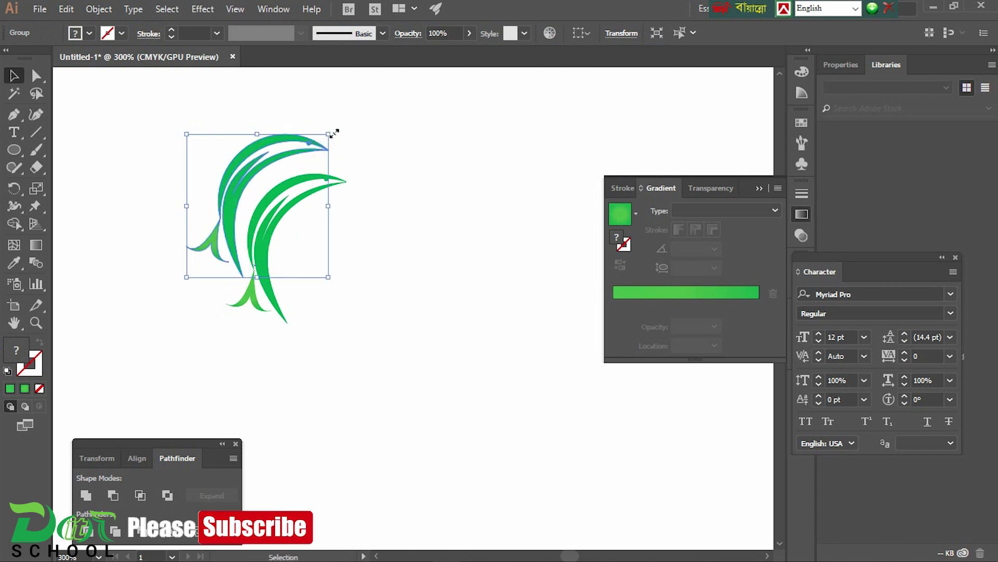
drag(338, 130, 340, 149)
drag(280, 164, 283, 165)
click(370, 216)
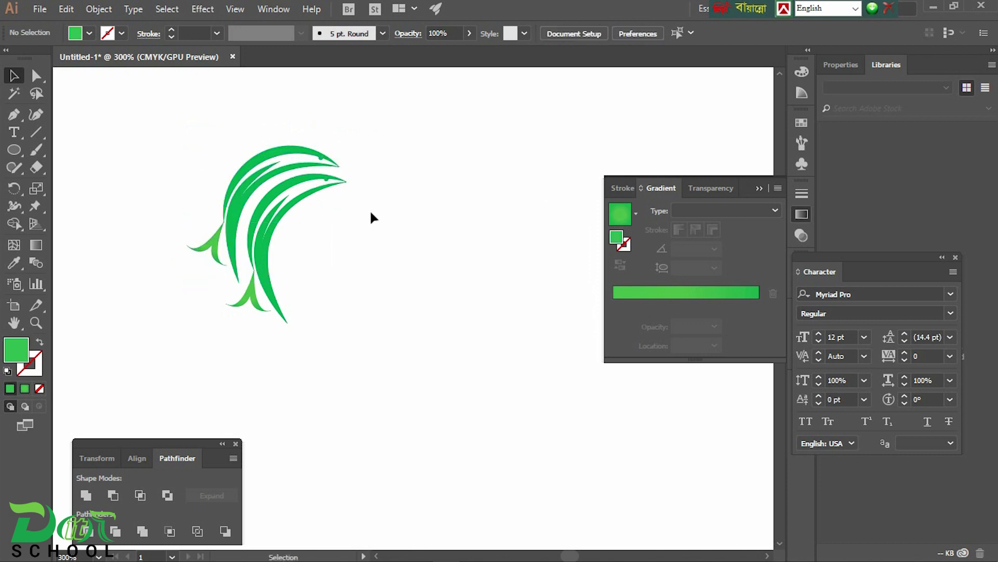
scroll(359, 213, up, 1)
drag(334, 218, 408, 223)
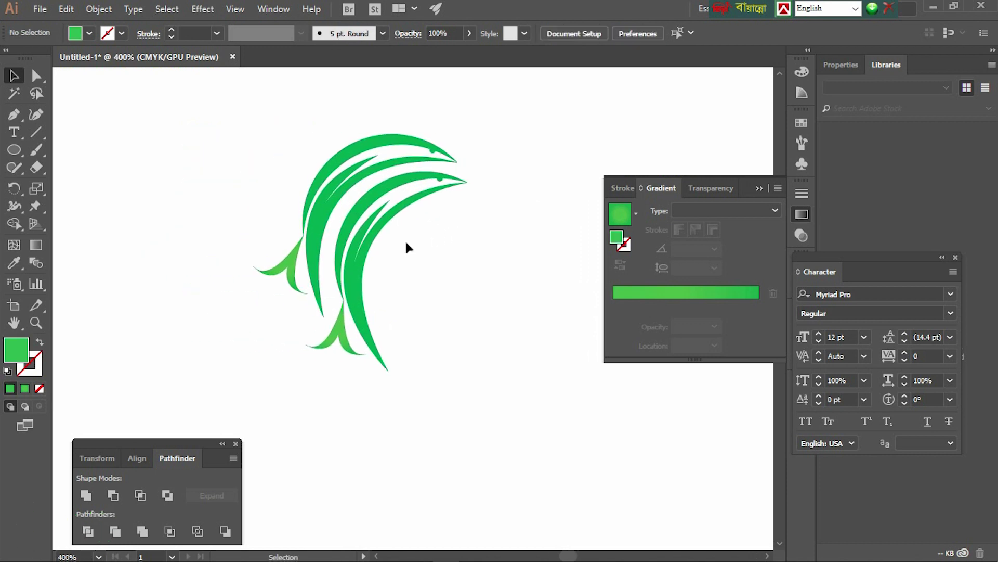
Group both leaf groups into one, enlarge it and move it up the artboard
click(345, 163)
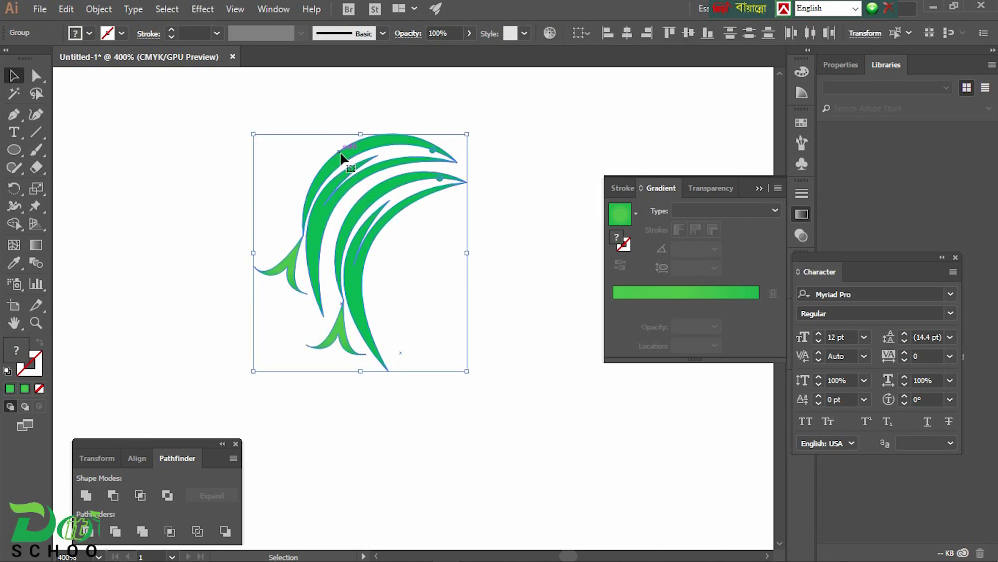
right_click(345, 161)
click(383, 246)
click(493, 270)
scroll(489, 260, down, 2)
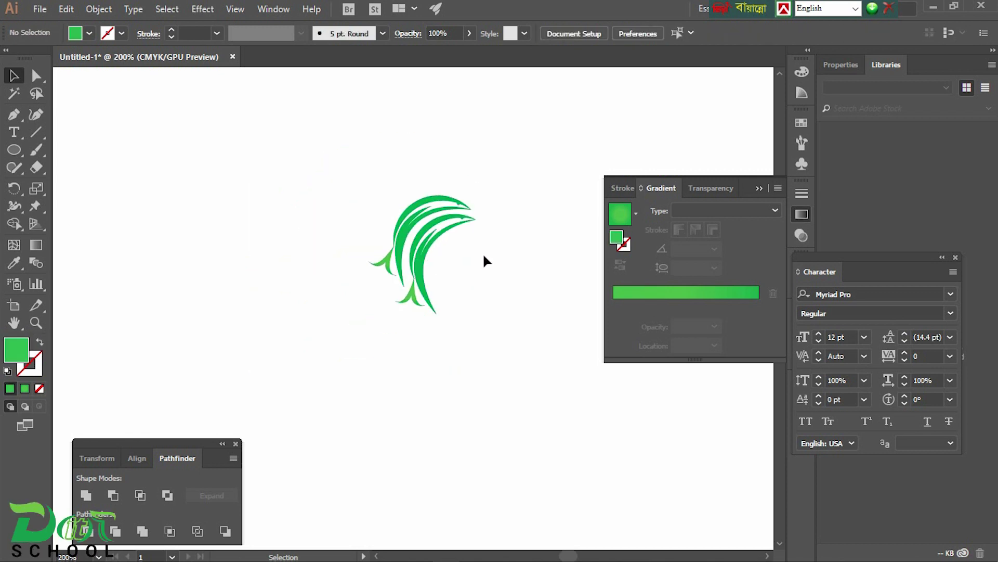
mouse_move(428, 222)
mouse_down()
mouse_move(336, 196)
mouse_move(434, 279)
mouse_move(495, 360)
mouse_up()
scroll(415, 240, down, 3)
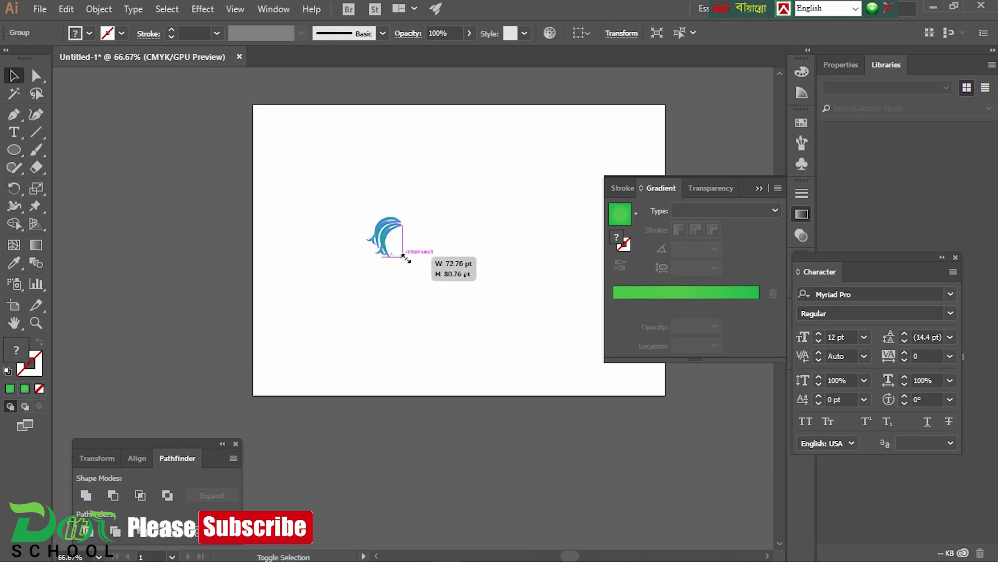
drag(436, 262, 441, 178)
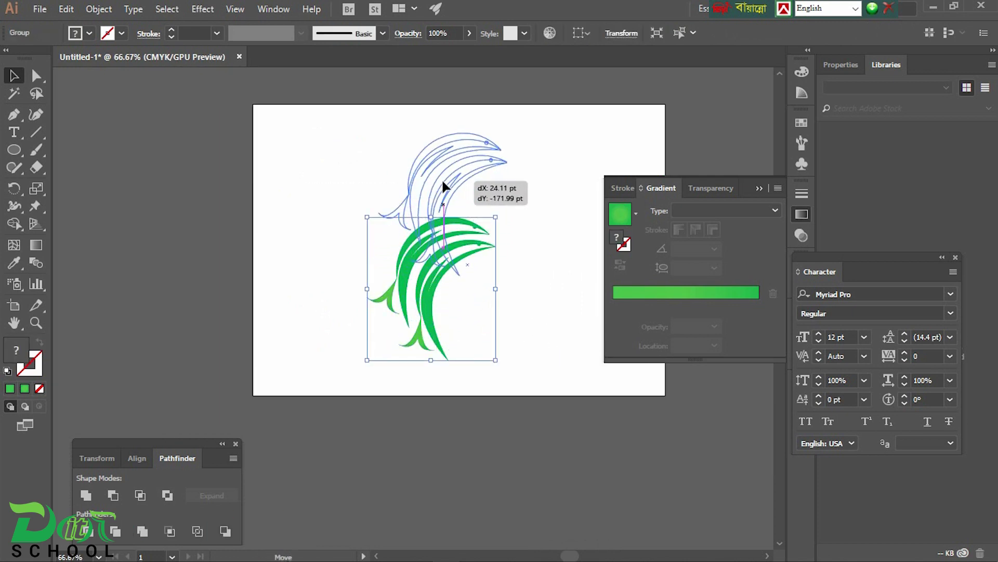
Add a text line reading 'dolphin logo' below the enlarged dolphin artwork
click(511, 288)
scroll(479, 276, up, 1)
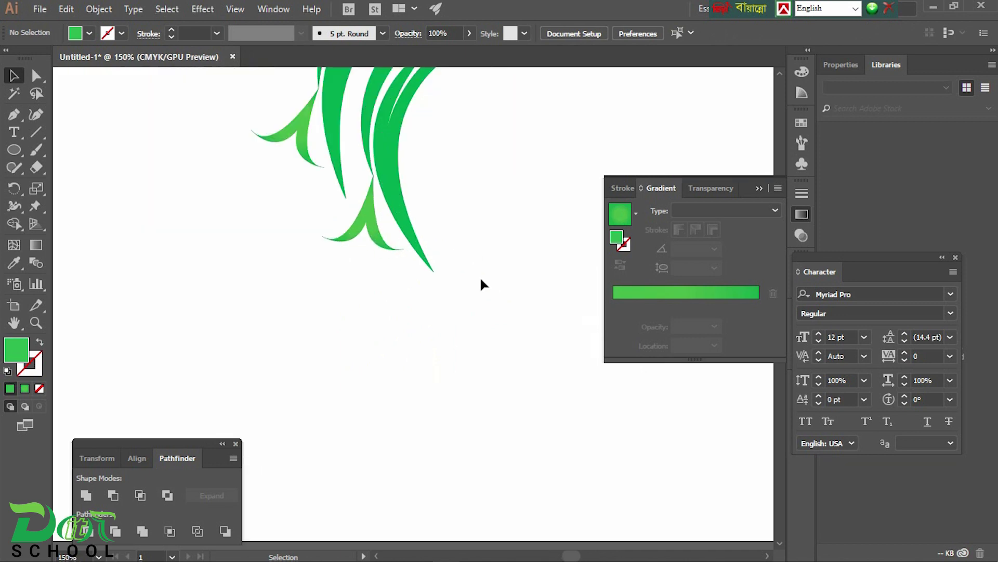
scroll(437, 93, up, 1)
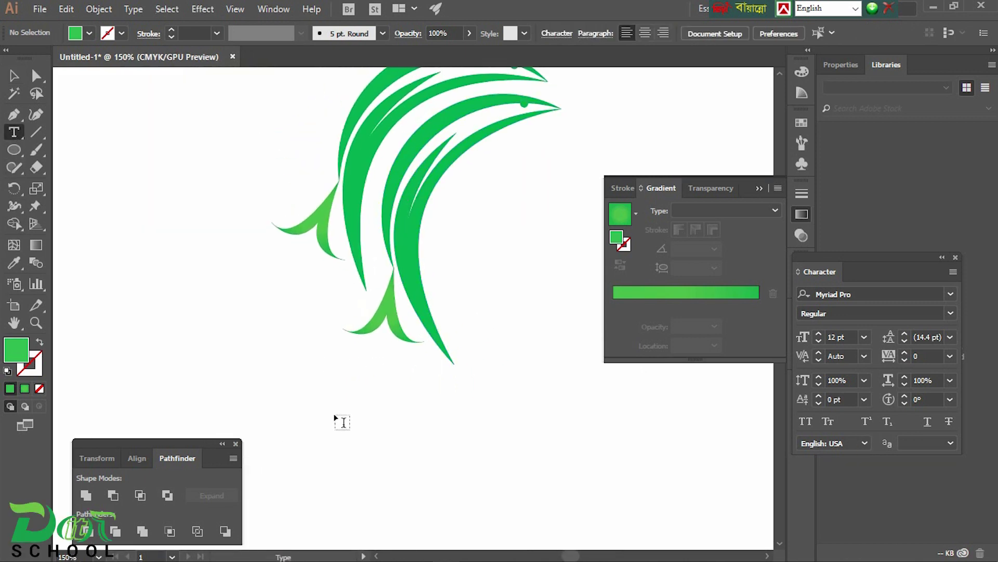
click(409, 480)
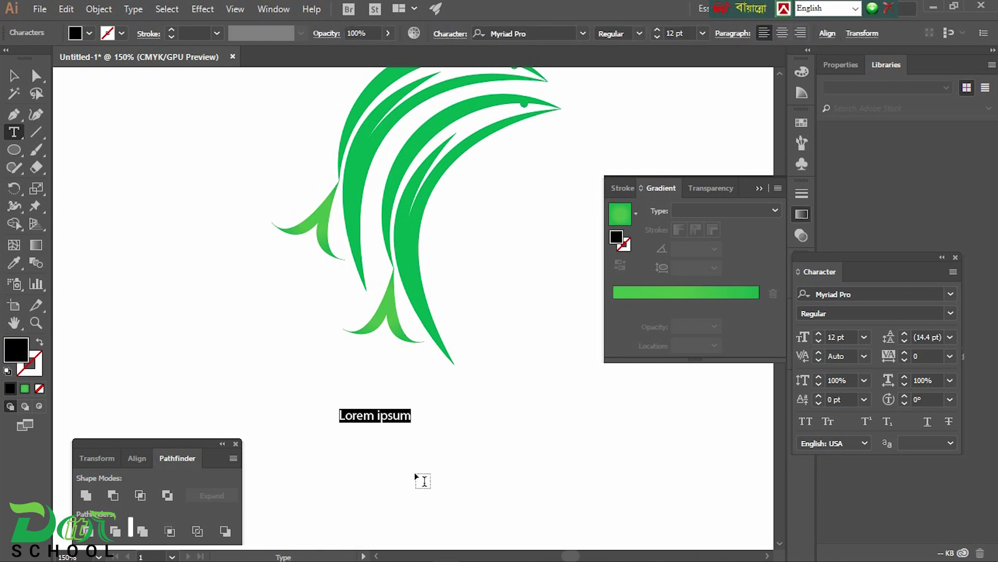
text(dolphin)
double_click(364, 415)
click(382, 414)
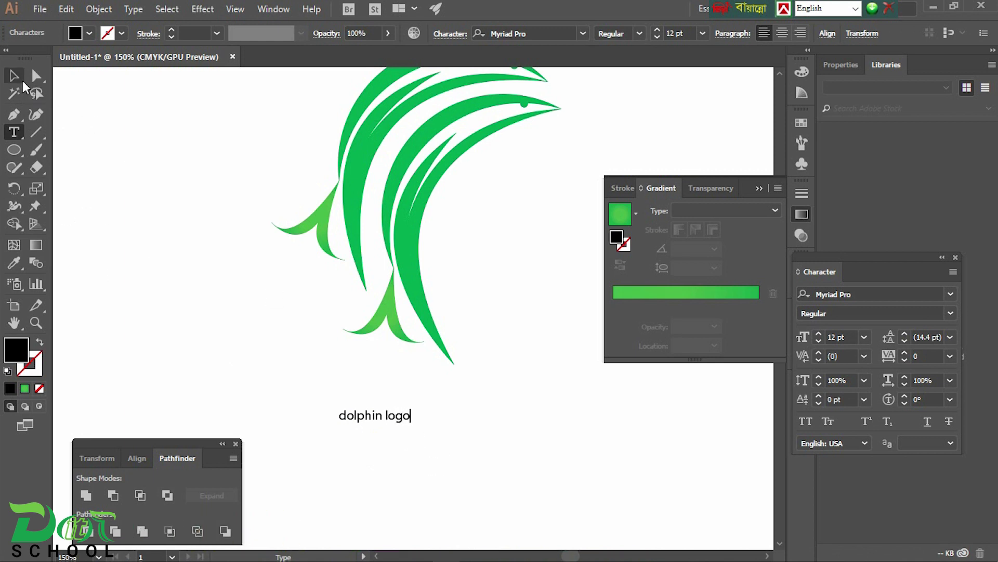
click(14, 76)
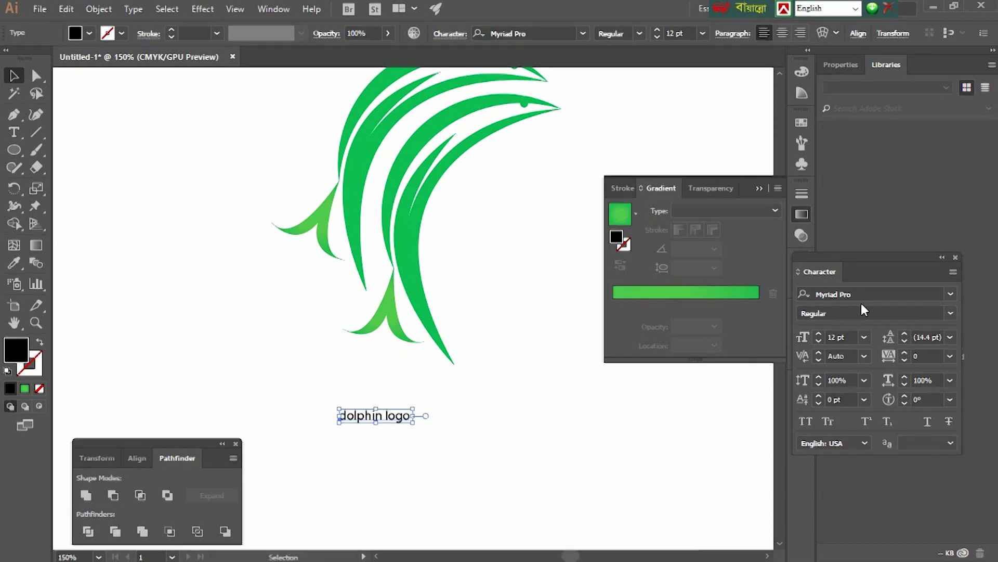
Change the title font from Myriad Pro to Lato Bold with All Caps on
click(864, 295)
drag(866, 295, 796, 303)
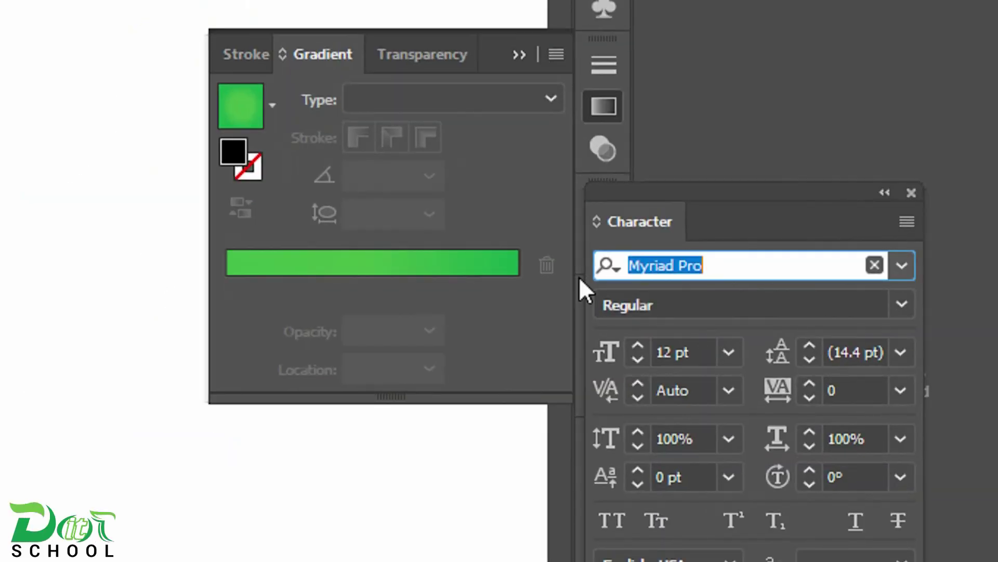
key(BackSpace)
text(lato)
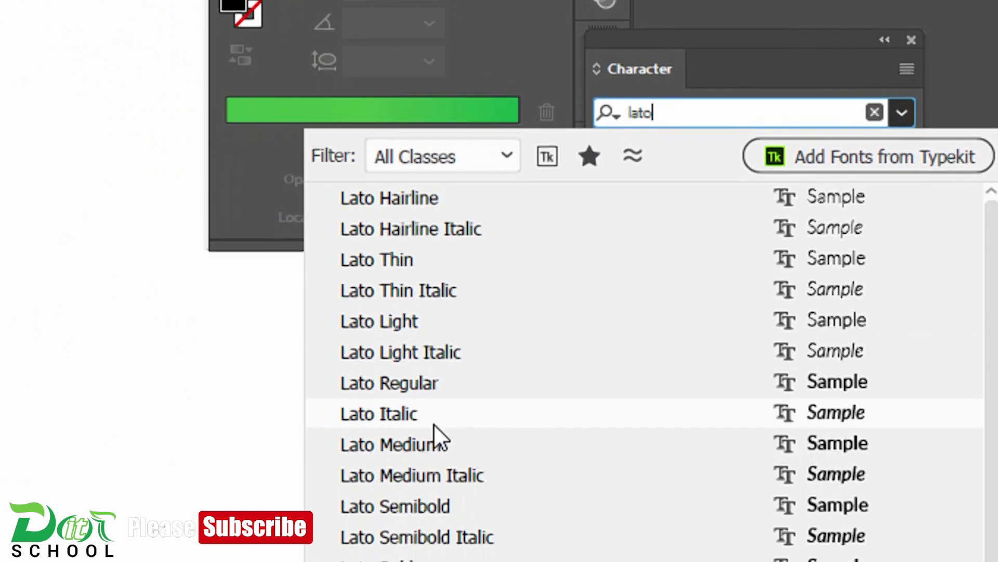
click(408, 517)
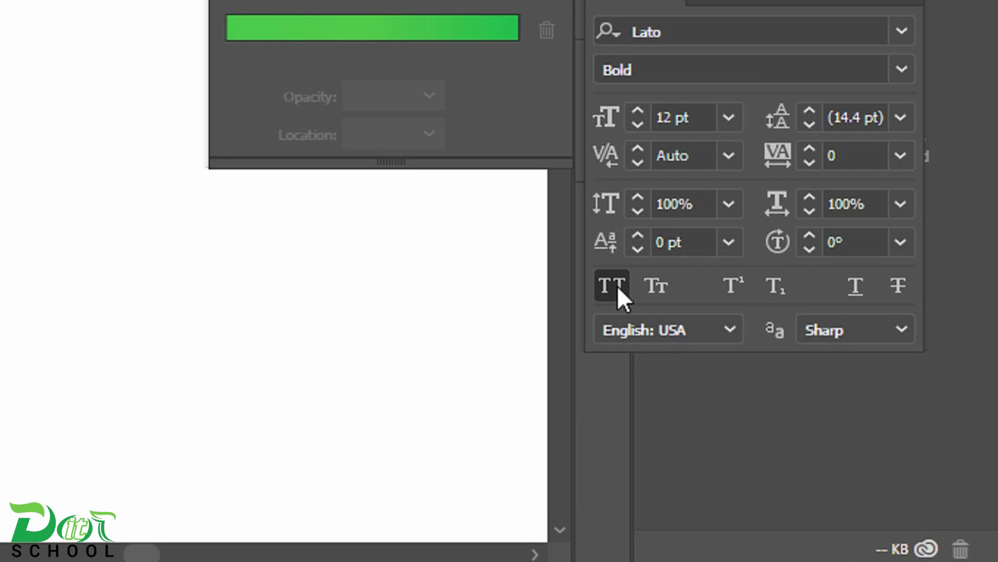
click(613, 286)
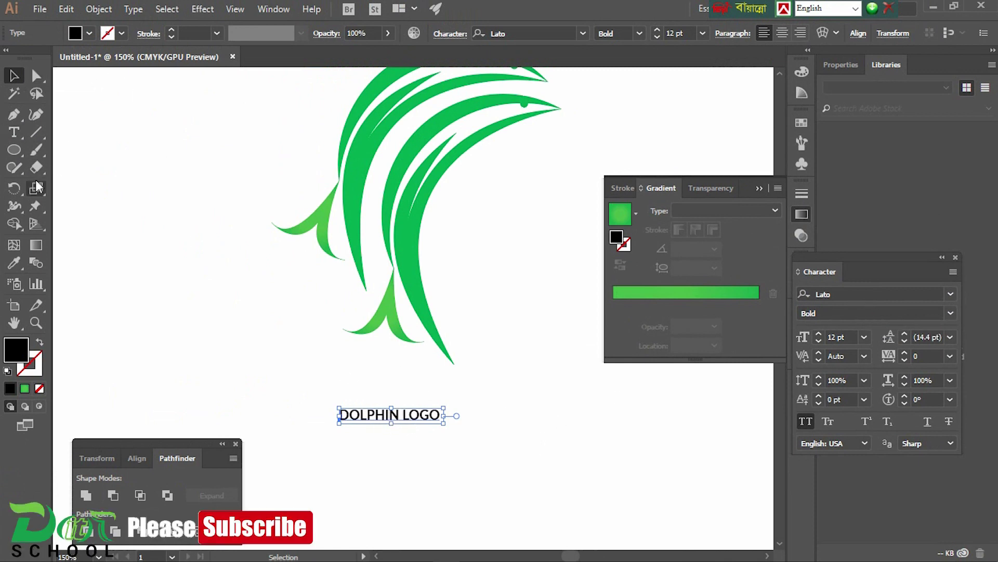
click(15, 264)
Colour the title the dolphin's green, make DOLPHIN near-black 021109, and enlarge the title
click(379, 129)
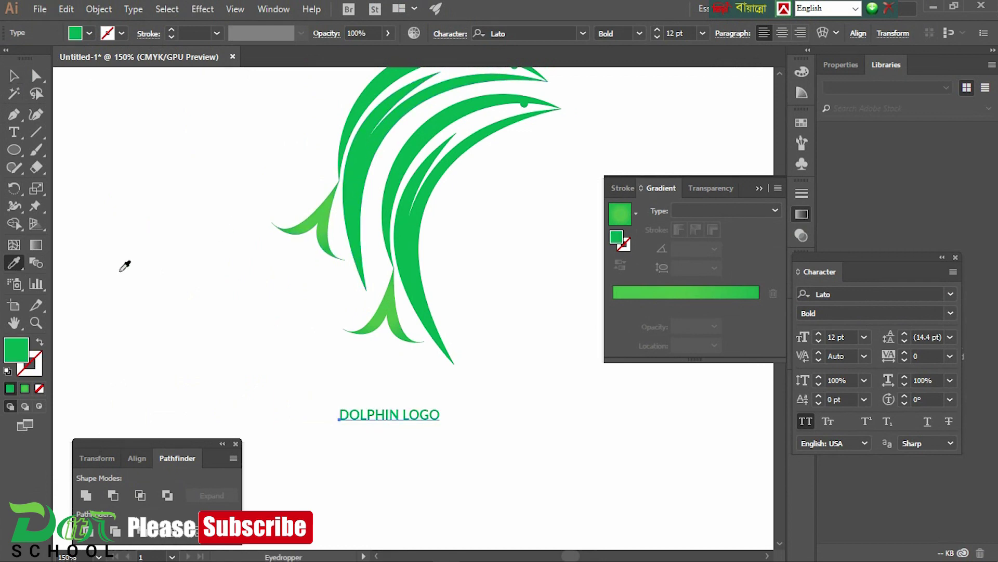
key(v)
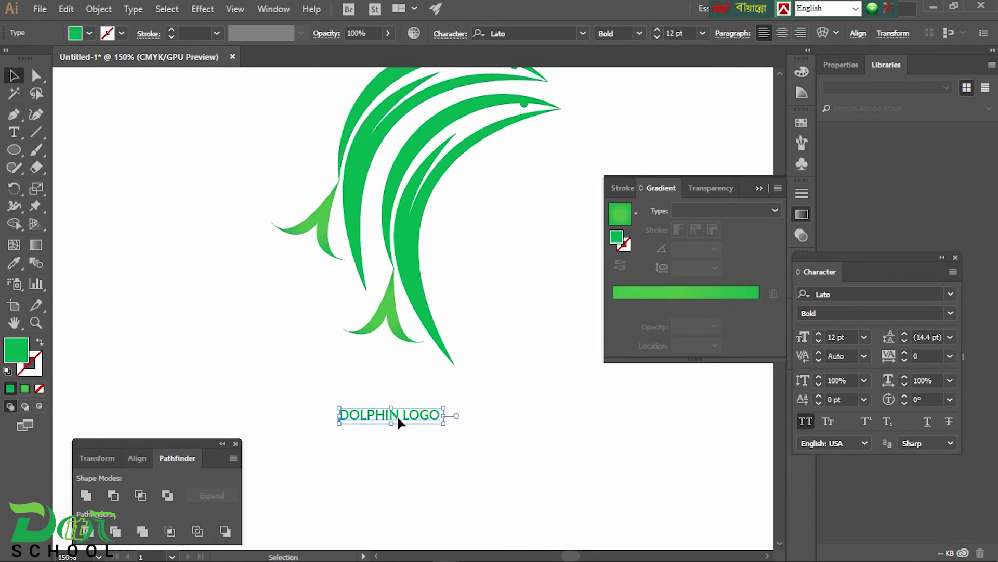
double_click(399, 417)
drag(401, 416, 363, 416)
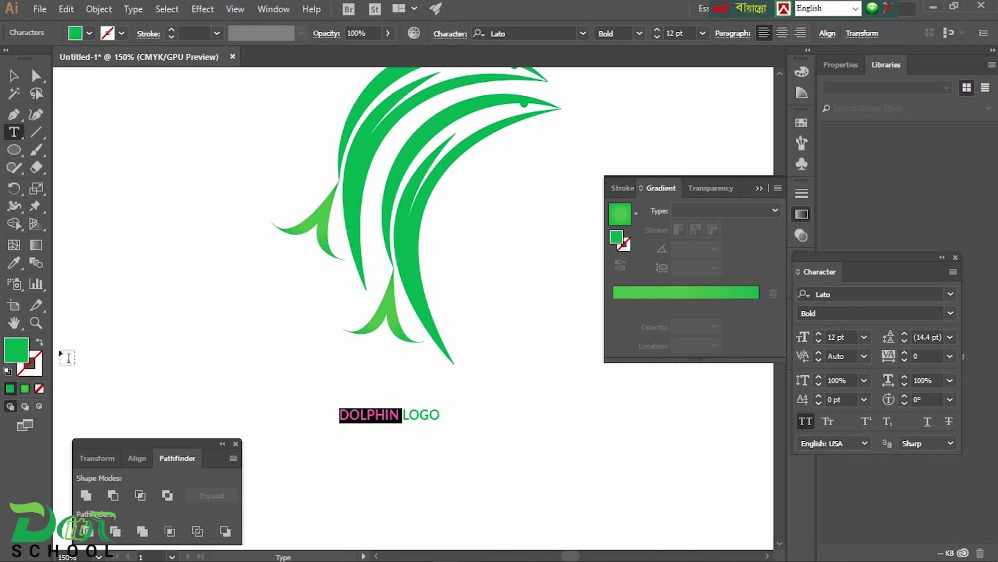
double_click(21, 354)
drag(520, 410, 555, 417)
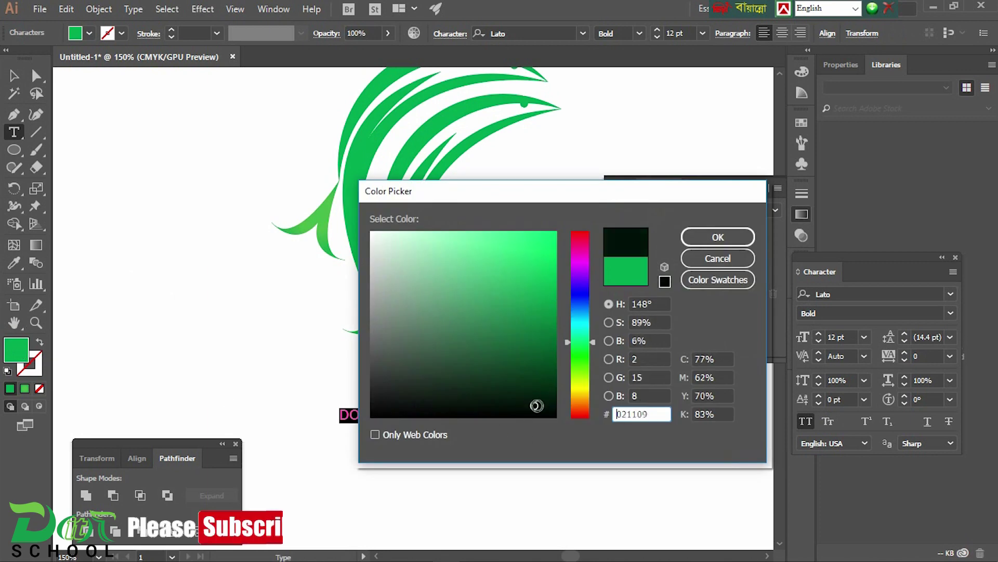
click(742, 247)
click(12, 77)
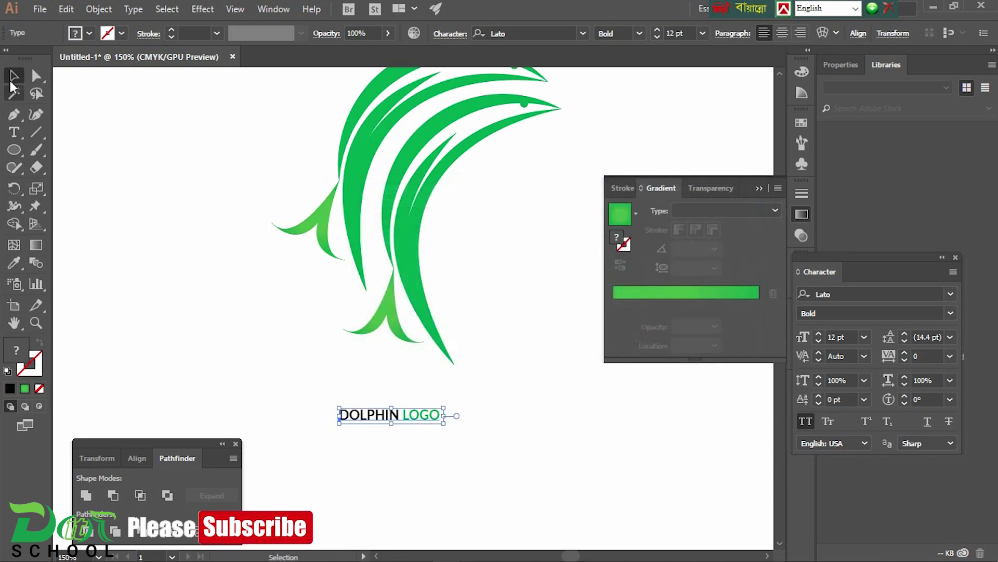
drag(444, 424, 591, 502)
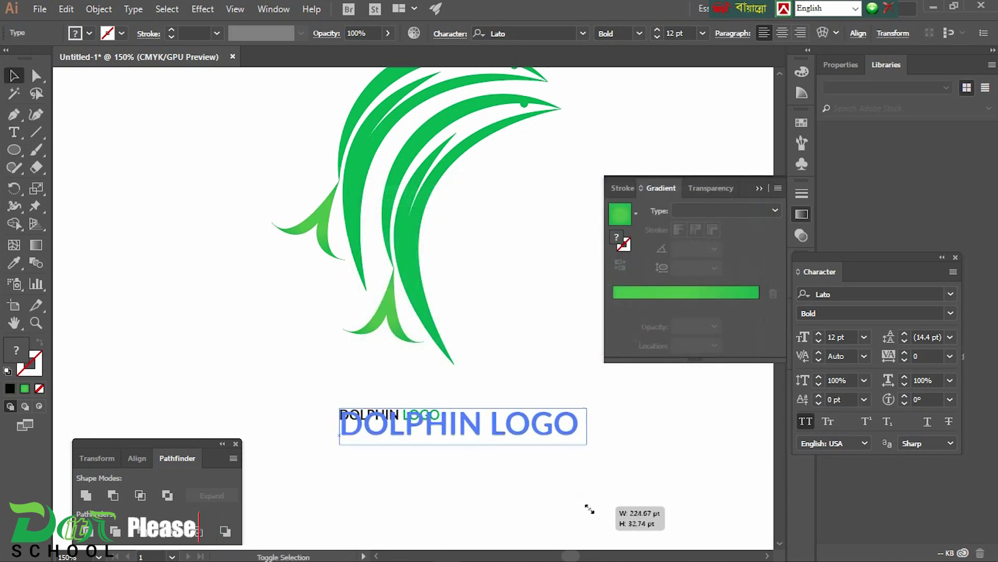
Place the enlarged title under the dolphin and retype the copied line as 'AWESOME TAGLINE'
mouse_move(426, 416)
mouse_down()
mouse_move(380, 388)
mouse_move(410, 419)
mouse_up()
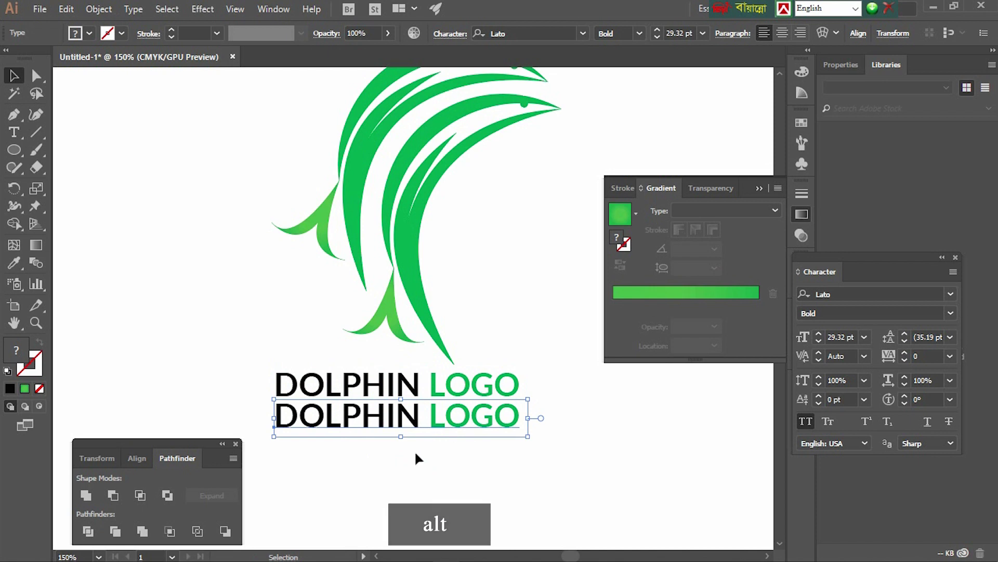
double_click(468, 418)
key(ctrl+a)
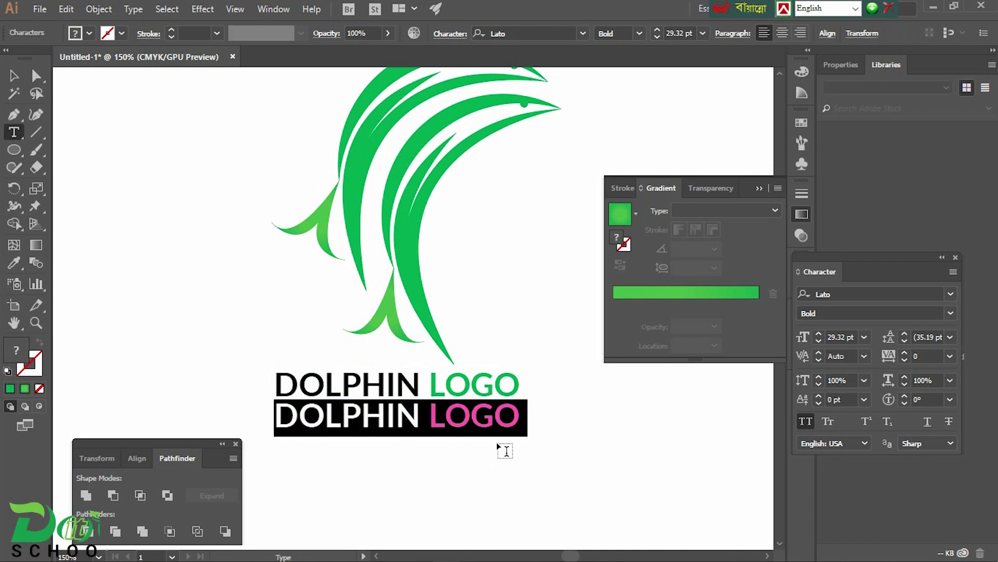
text(AWESO)
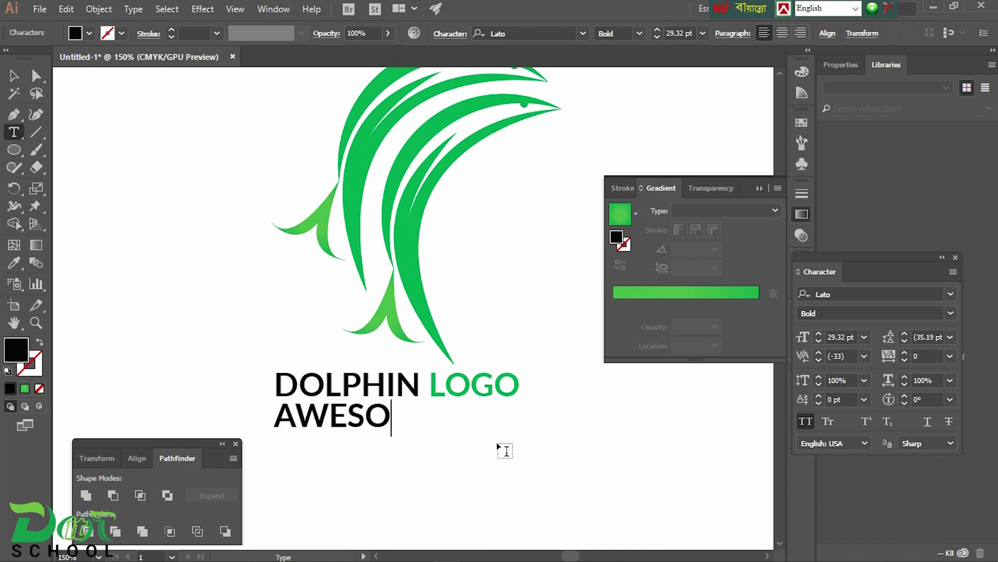
text(ME TAG)
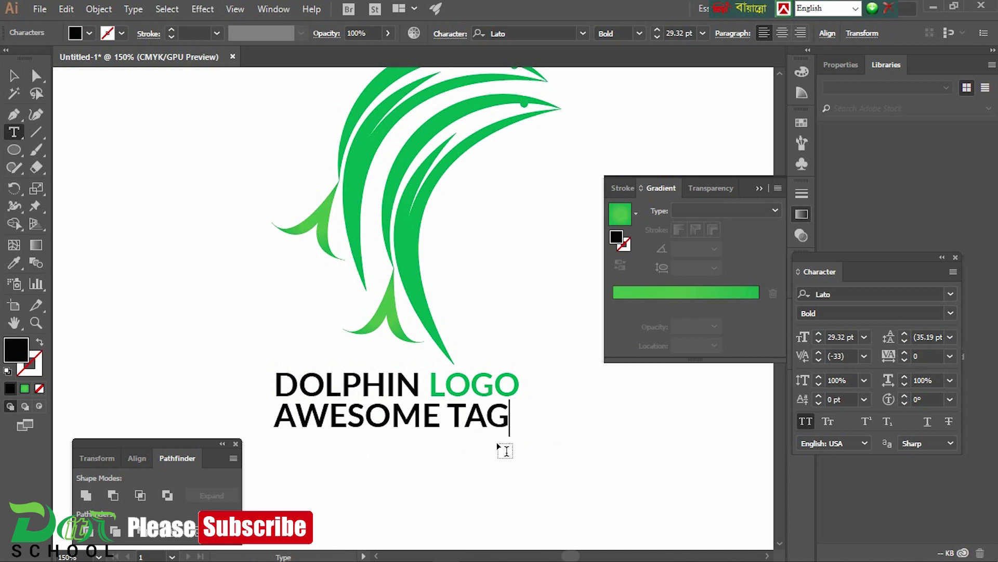
text(LINE)
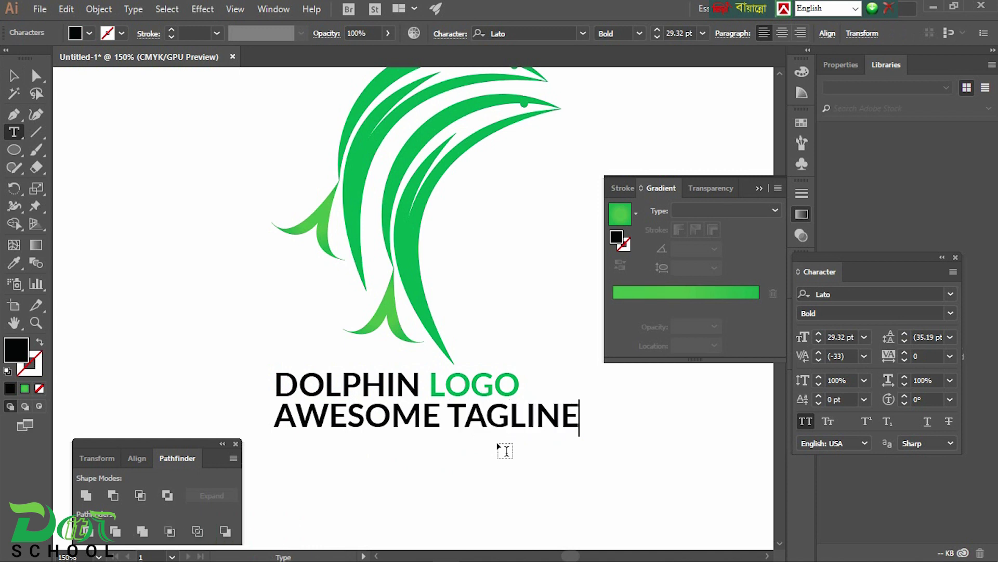
key(Escape)
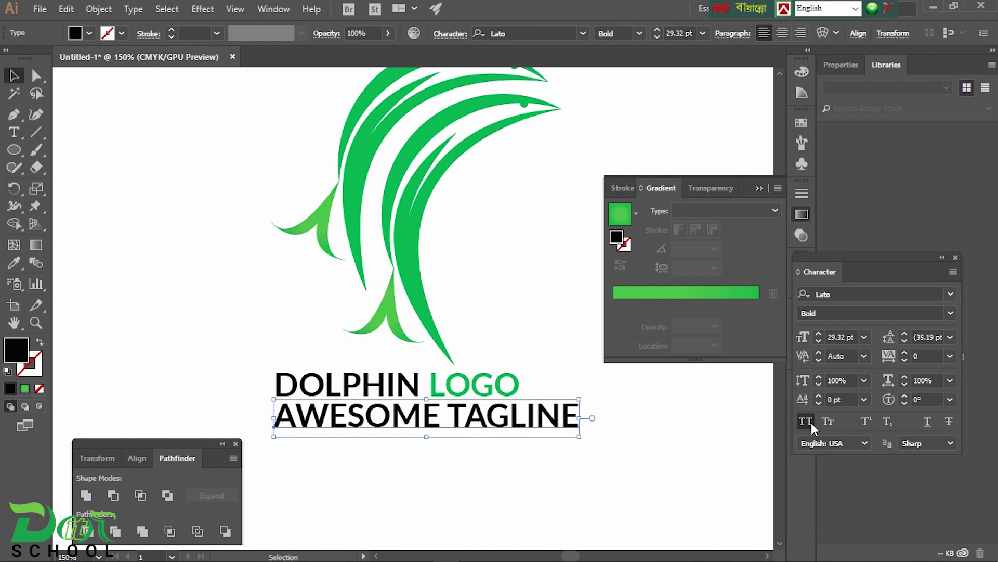
Set the tagline to Lato Light at 12 pt
click(950, 312)
click(853, 125)
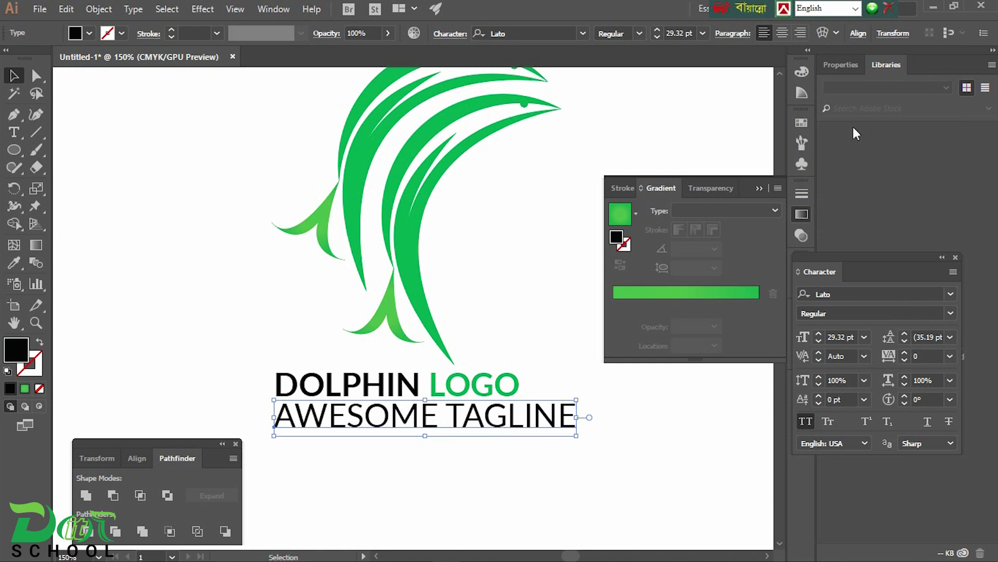
click(951, 313)
click(849, 88)
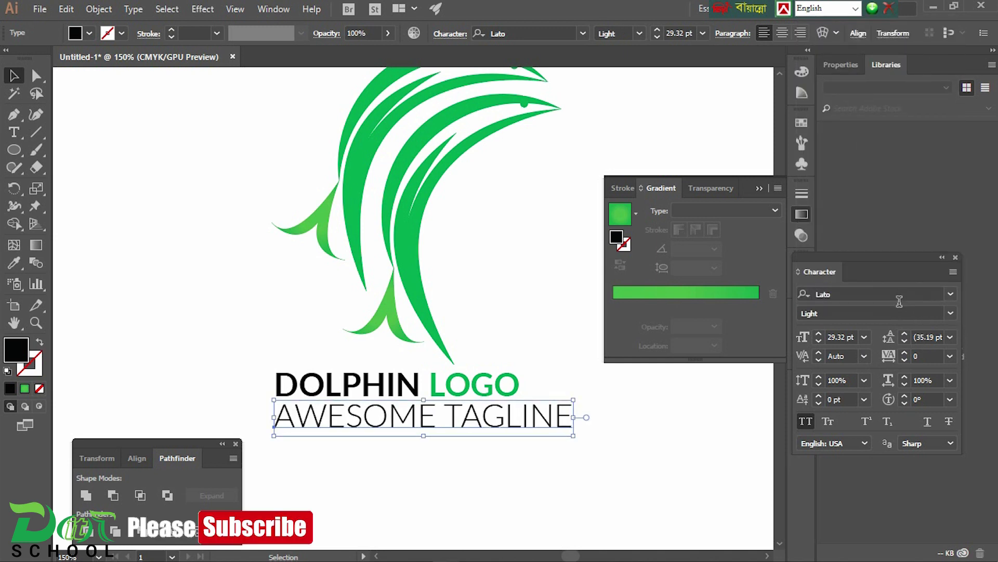
click(865, 337)
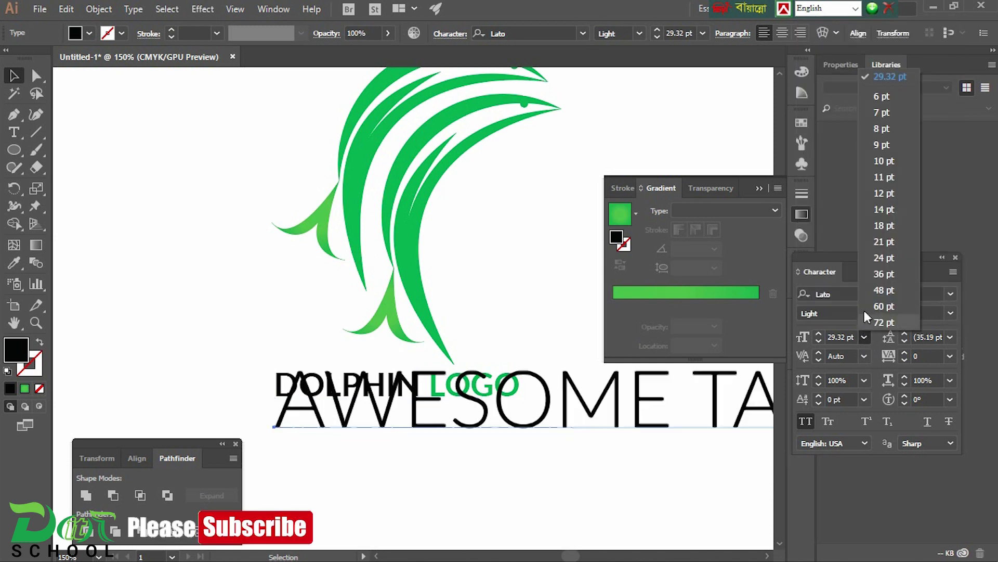
click(872, 195)
Set the tagline's tracking to 650 and reselect it
click(928, 356)
text(600)
key(Return)
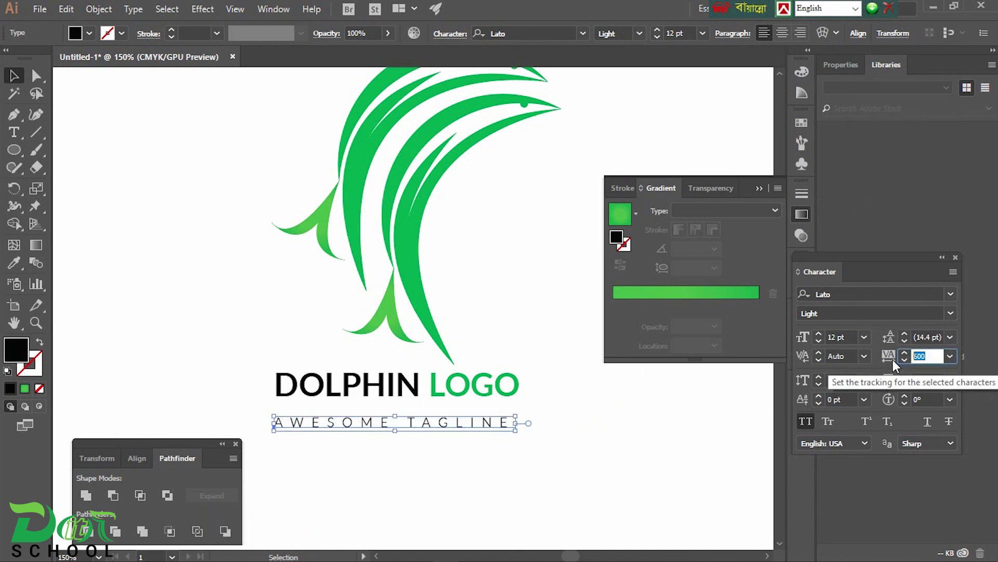
text(650)
key(Return)
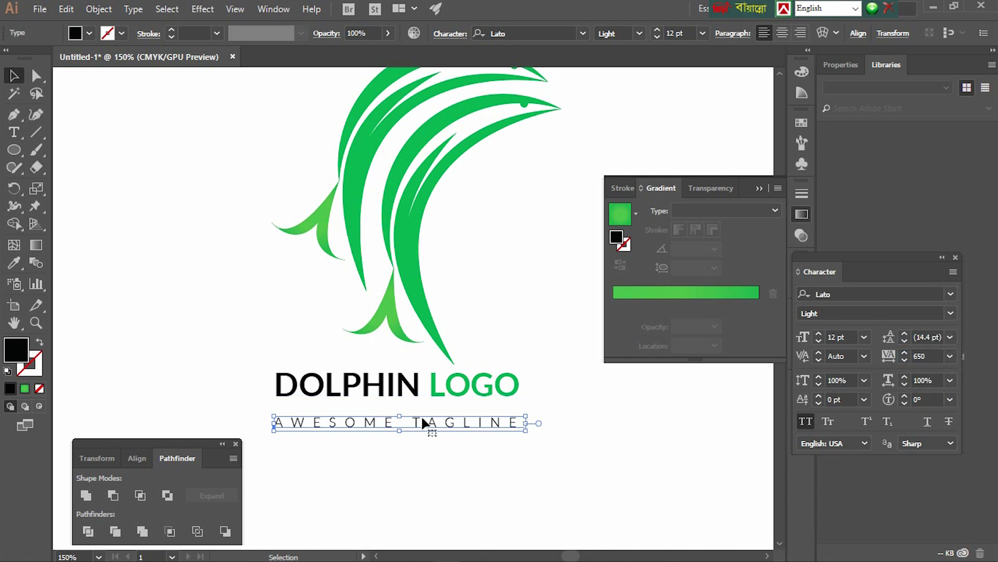
click(417, 408)
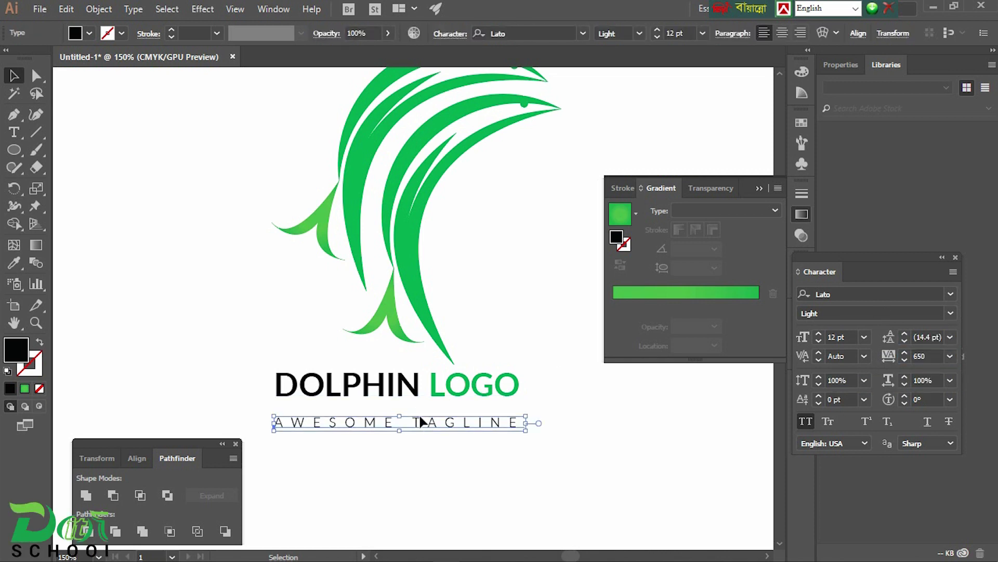
click(415, 412)
scroll(416, 421, up, 1)
Move the tagline up directly beneath the title, keeping left alignment
drag(415, 423, 416, 396)
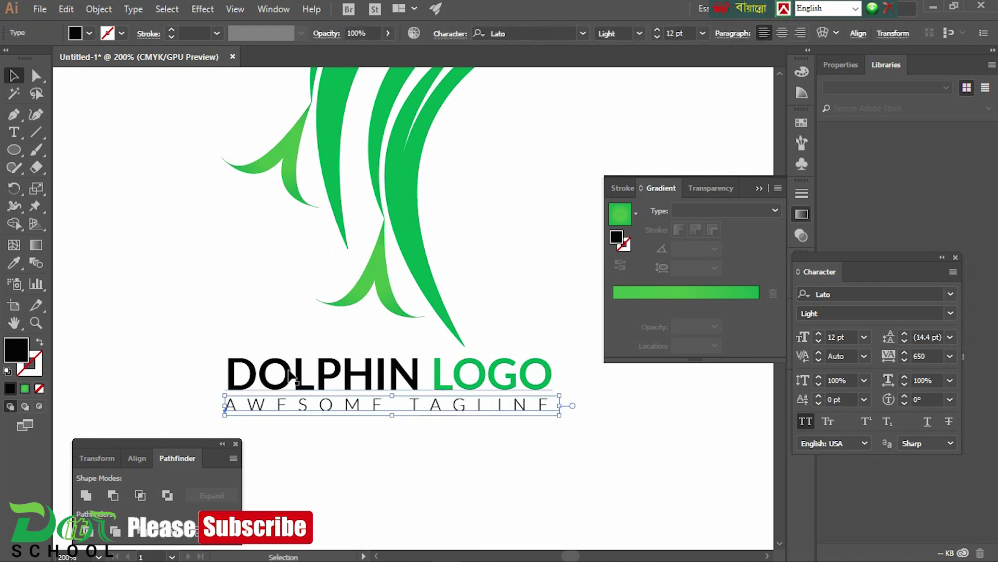
shift+click(227, 371)
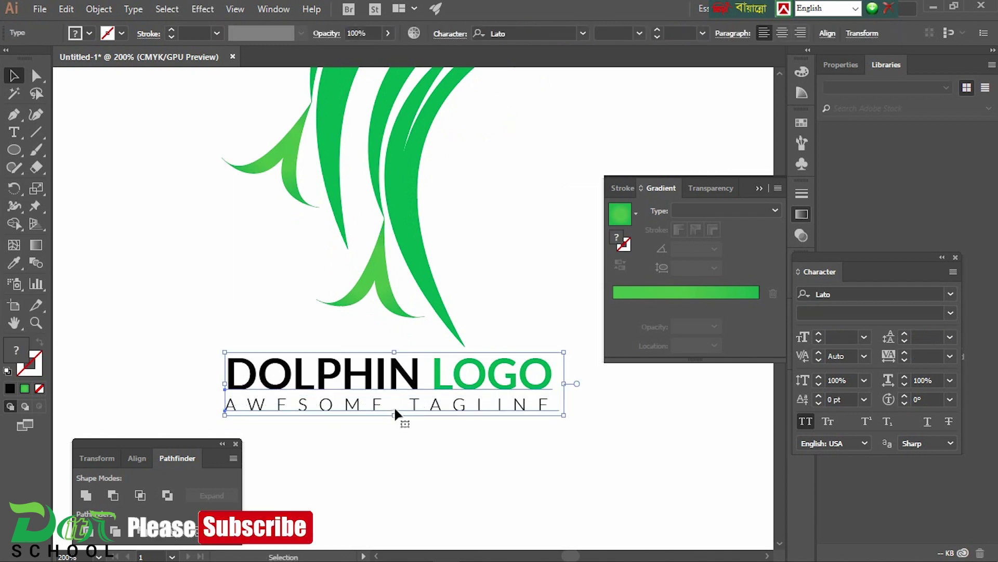
click(783, 34)
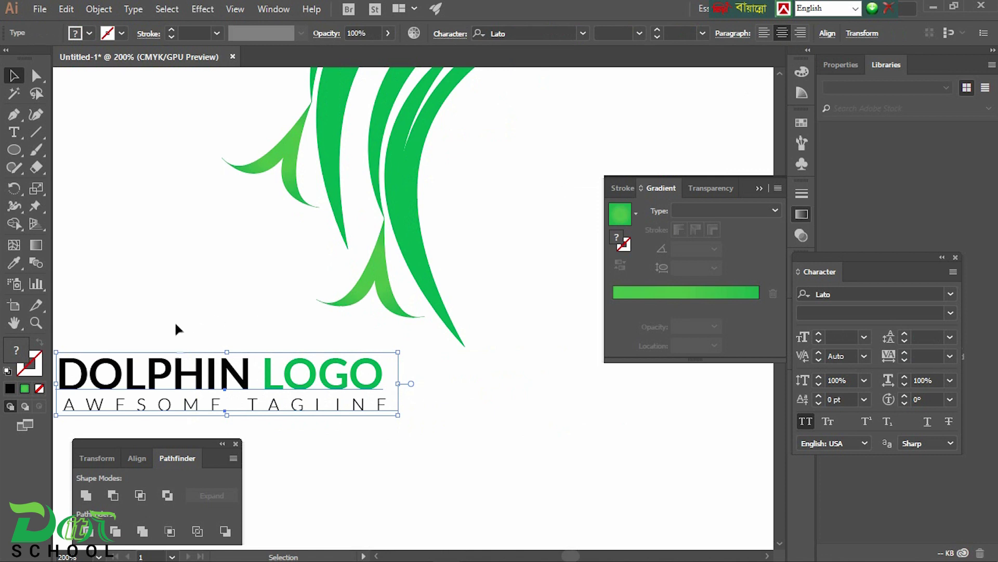
click(762, 34)
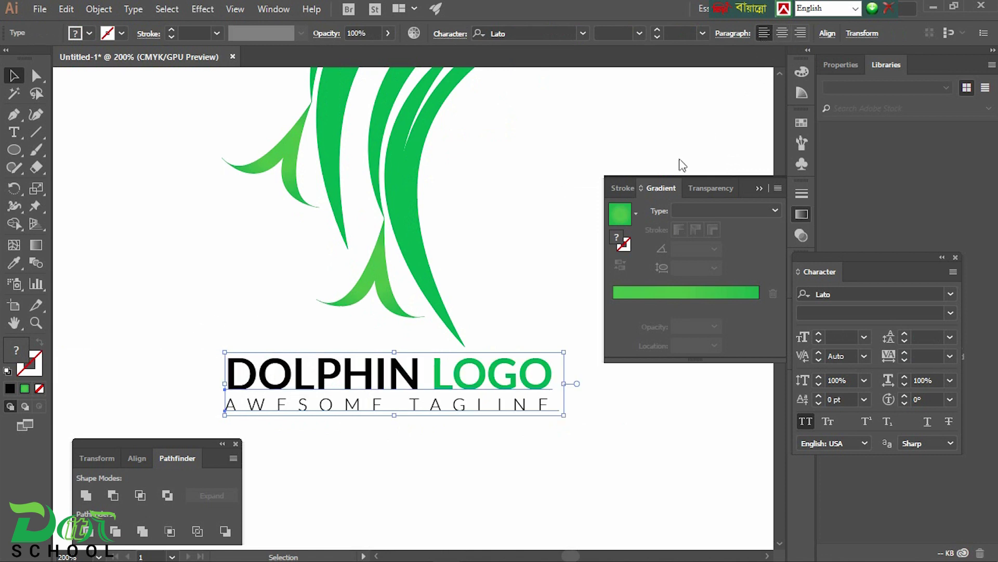
click(585, 370)
drag(332, 409, 459, 434)
Colour the word AWESOME with the dolphin's green using the Eyedropper
key(t)
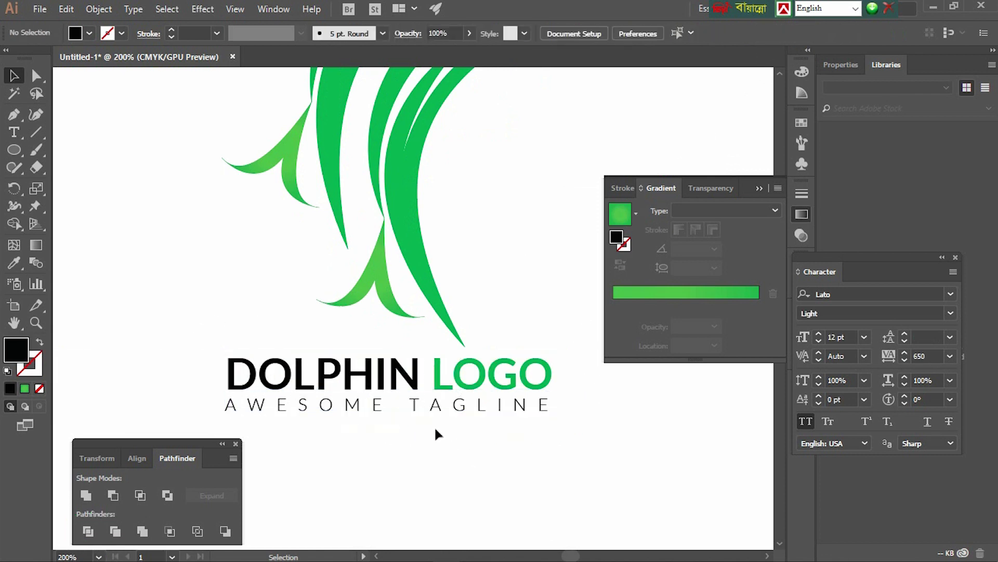
triple_click(423, 405)
click(430, 407)
drag(395, 405, 225, 406)
key(i)
click(345, 130)
click(14, 76)
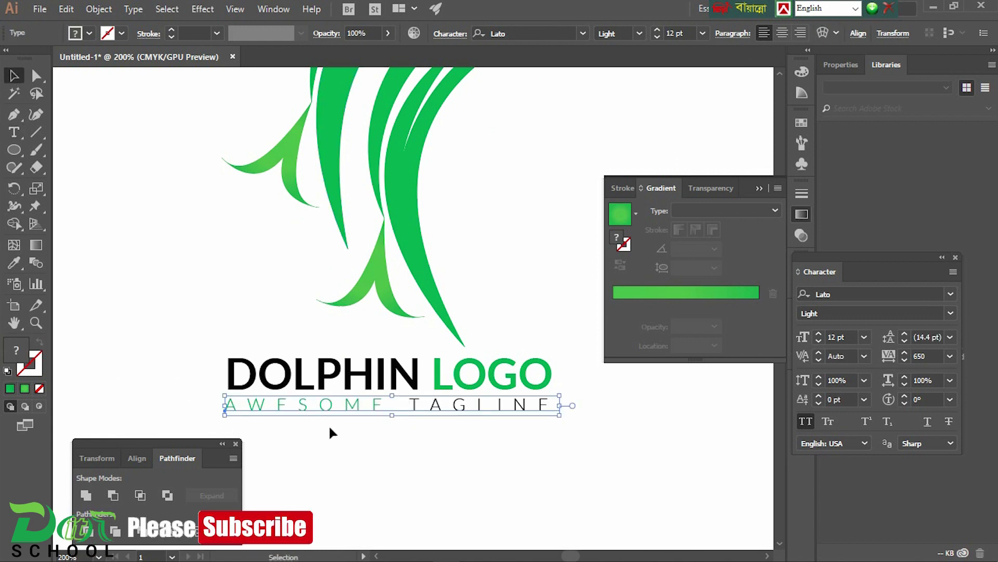
click(329, 424)
click(494, 390)
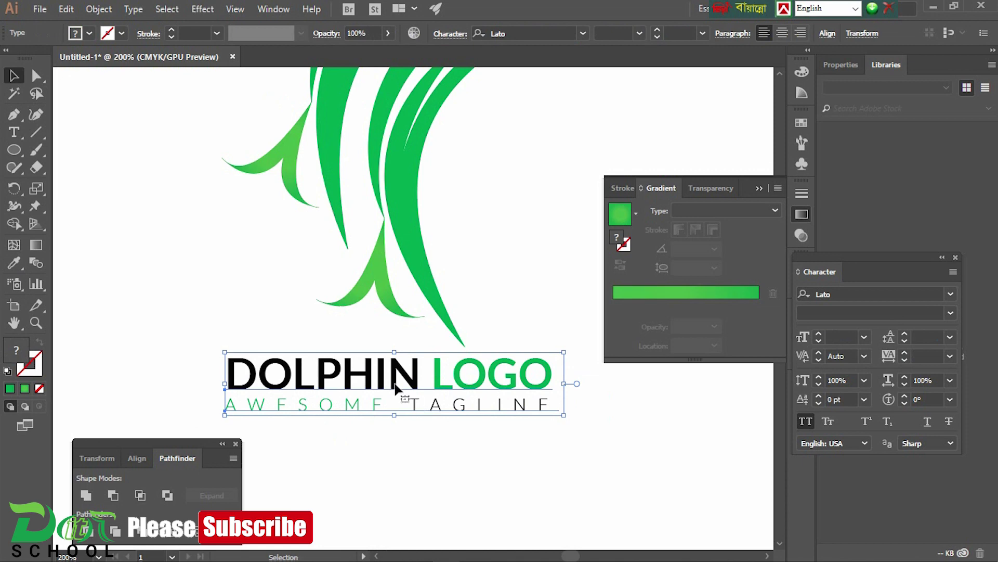
click(99, 9)
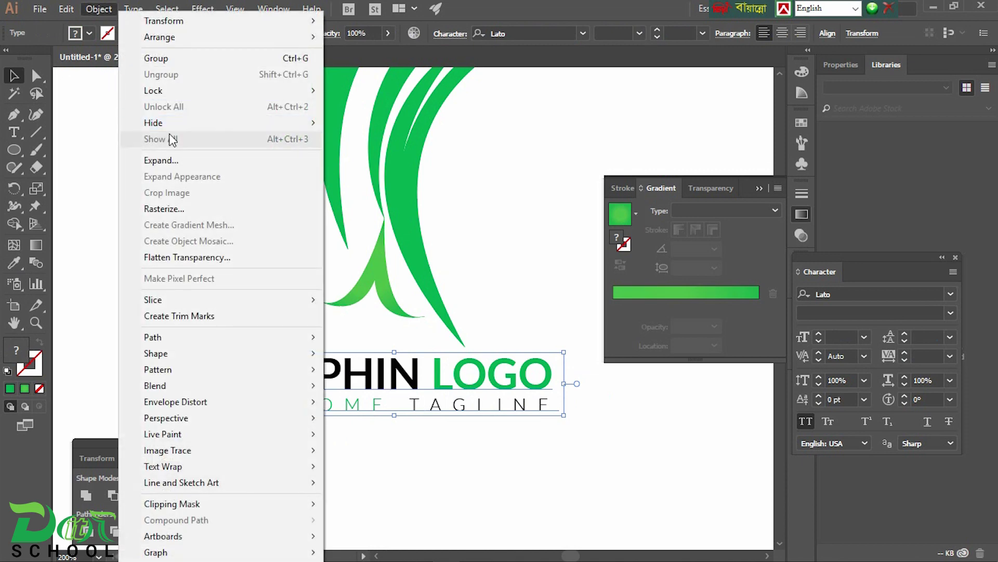
Group the title and tagline, then group them with the dolphin into one logo
click(208, 58)
scroll(274, 244, down, 1)
scroll(276, 252, down, 3)
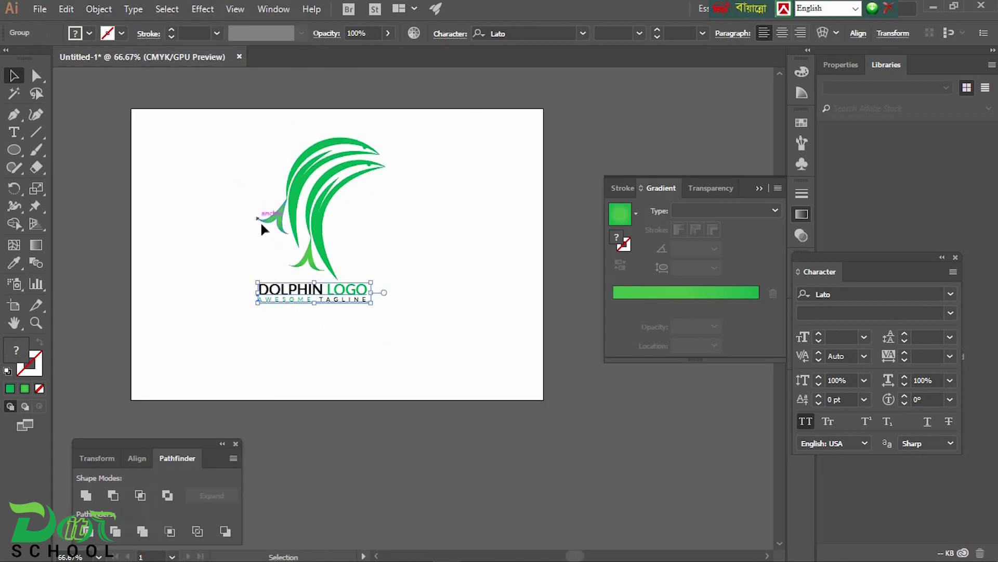
drag(465, 342, 464, 342)
right_click(326, 180)
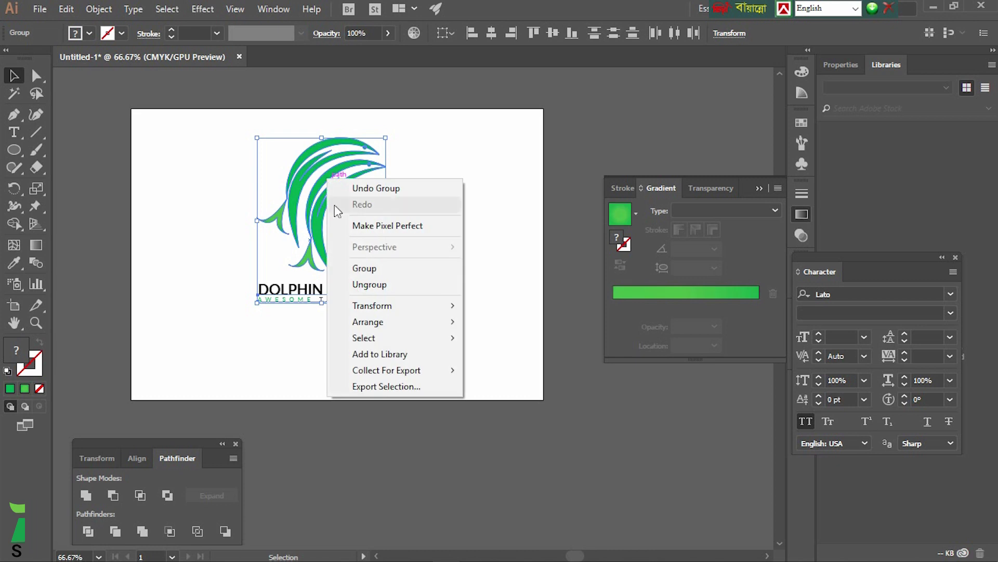
click(366, 267)
click(521, 318)
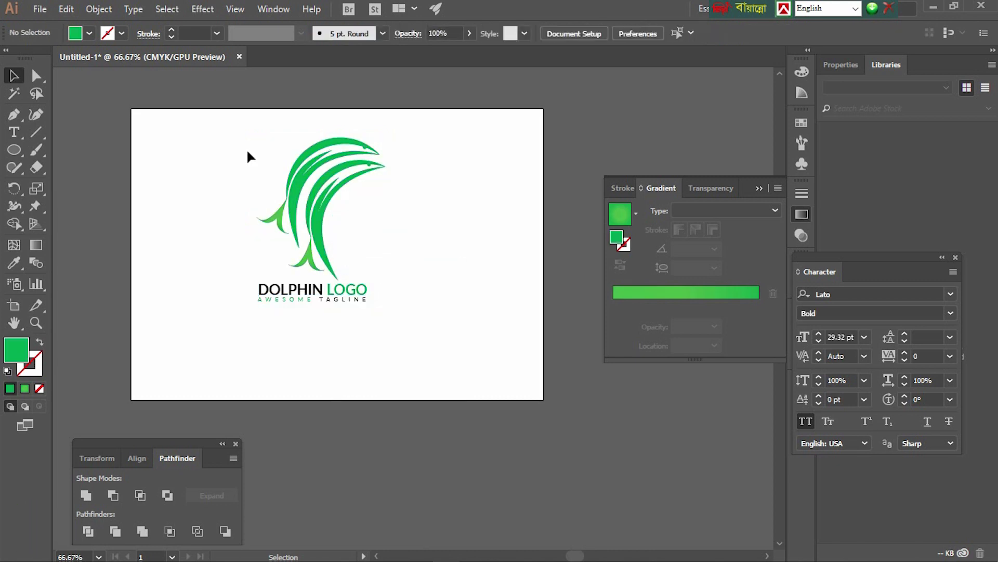
Enlarge the logo group, centre it on the artboard, and view at 100%
click(385, 298)
drag(390, 303, 464, 345)
drag(329, 222, 346, 256)
click(473, 278)
drag(416, 357, 473, 375)
drag(357, 253, 341, 234)
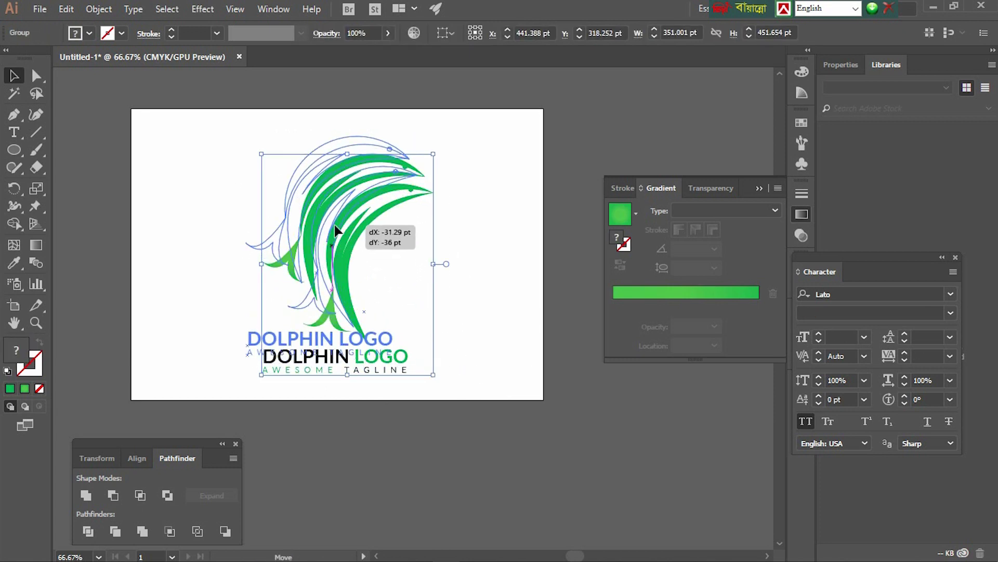
click(481, 296)
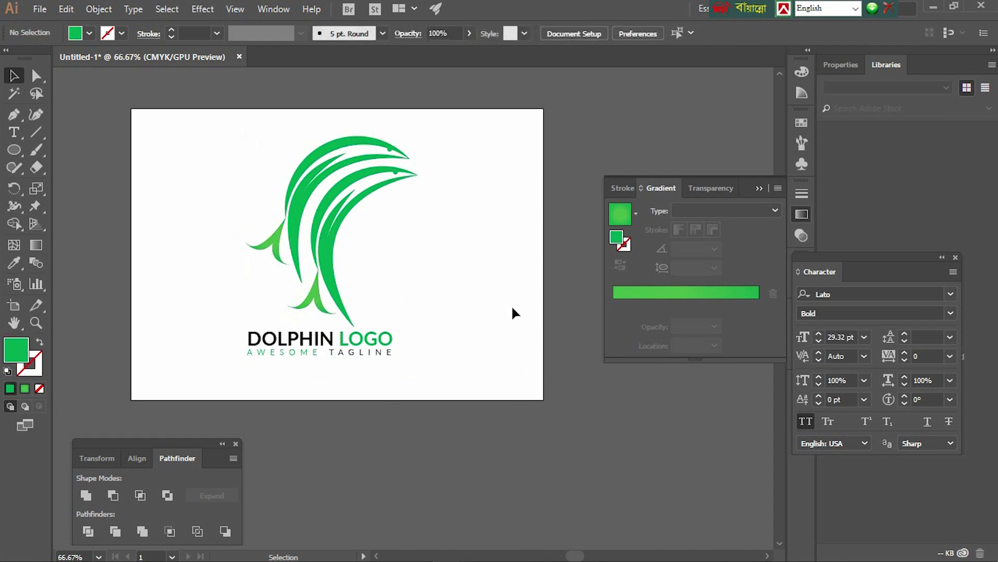
key(ctrl+1)
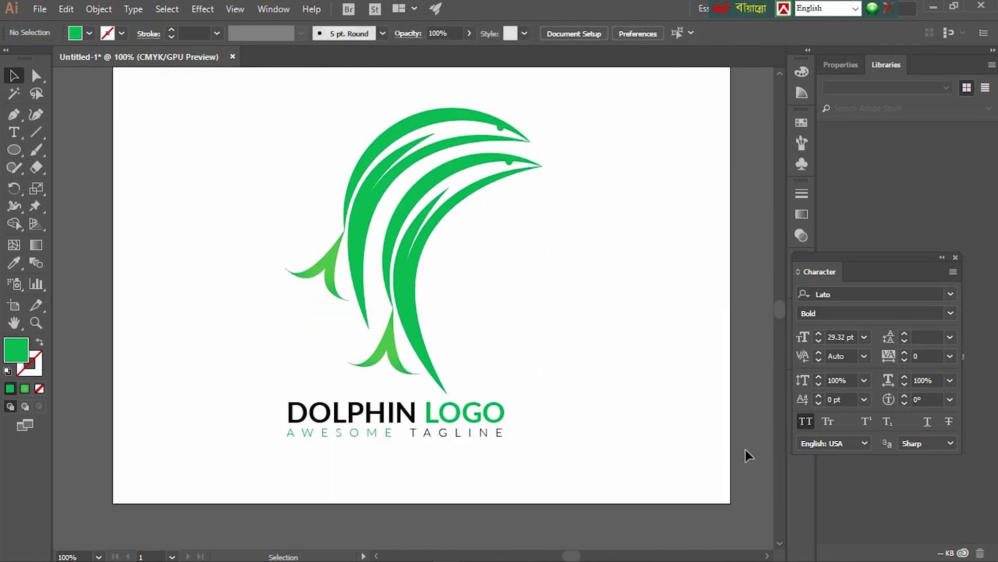